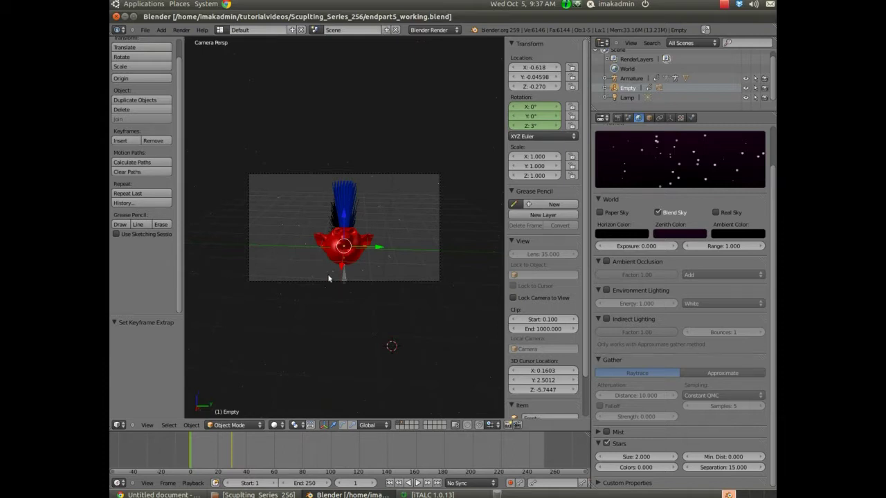
- Select the red head mesh and place the 3D cursor in front of its face, about X -0.485, Y 0.548, Z 0.808
key(Home)
scroll(328, 278, up, 2)
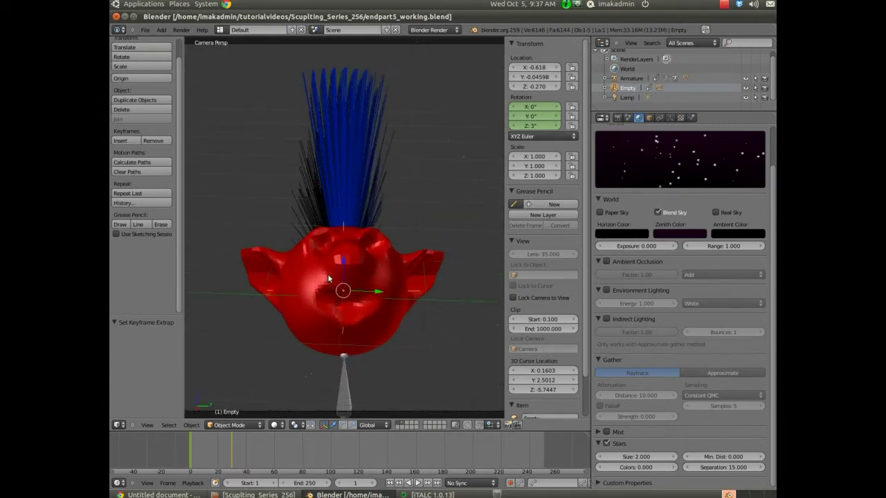
right_click(328, 278)
mouse_move(328, 278)
middle_down()
mouse_move(353, 285)
mouse_move(342, 304)
mouse_move(325, 290)
middle_up()
scroll(317, 280, up, 2)
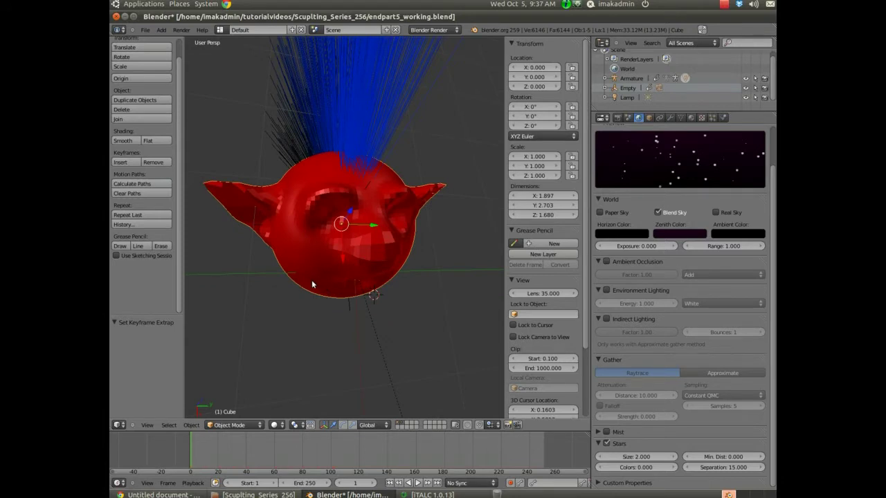
middle_drag(311, 281, 291, 280)
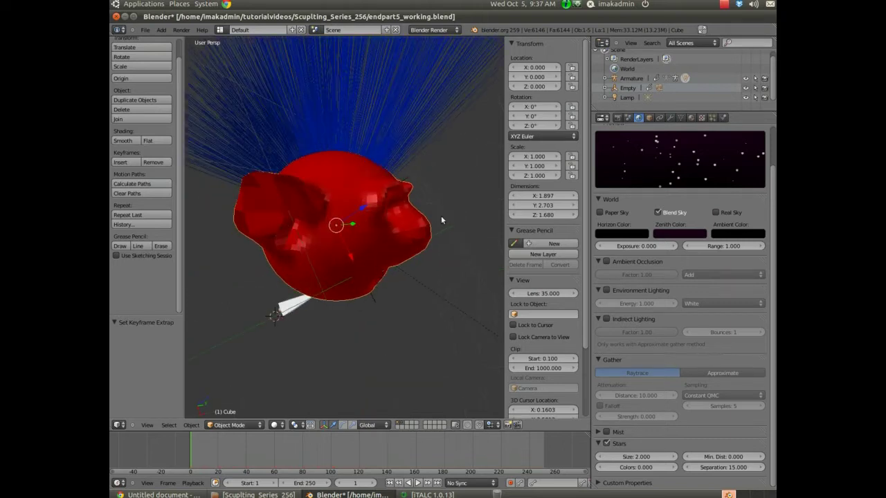
middle_drag(441, 220, 457, 170)
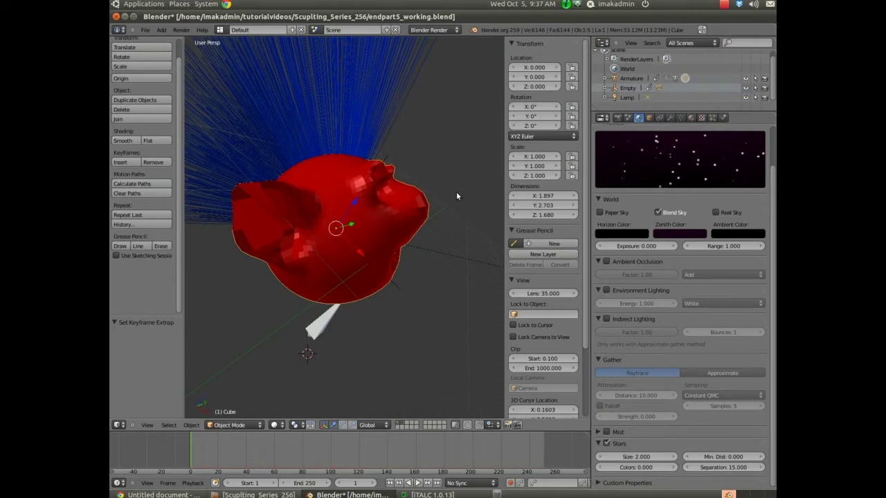
key(shift+s)
click(450, 225)
click(415, 161)
middle_drag(432, 208, 411, 270)
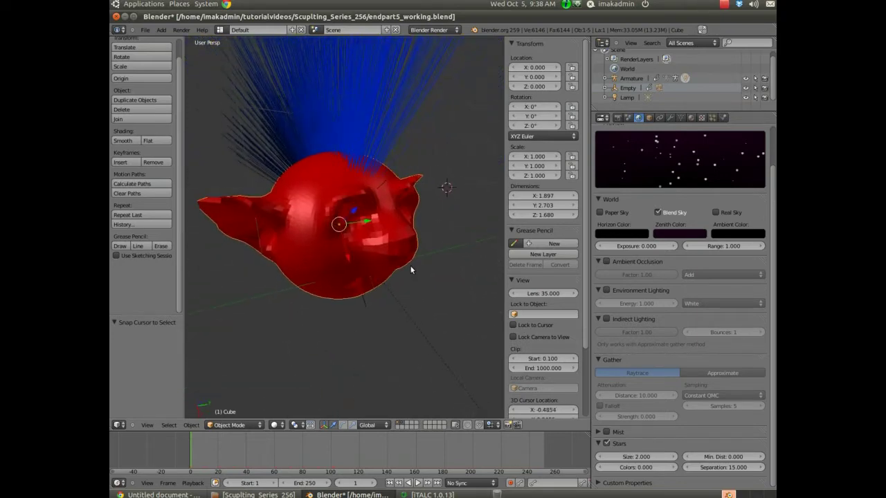
- Add a UV sphere at the 3D cursor and scale it down uniformly to about 0.2
click(161, 29)
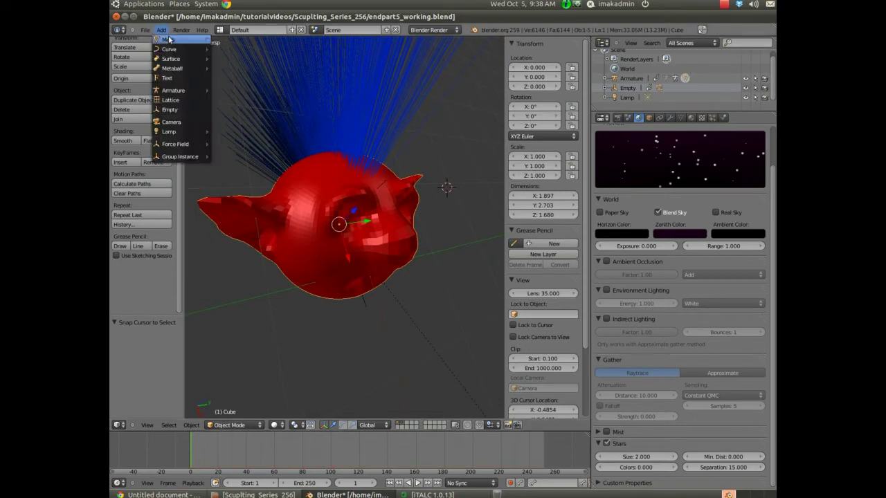
mouse_move(169, 40)
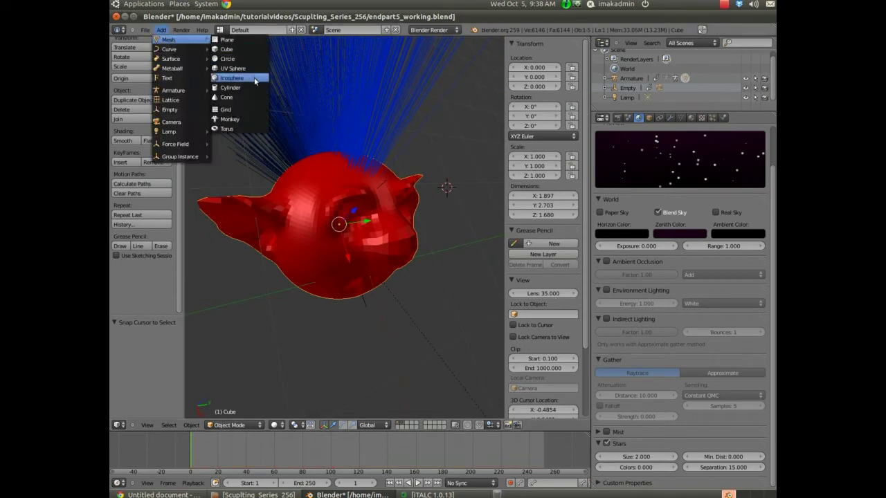
click(236, 68)
middle_drag(430, 210, 408, 194)
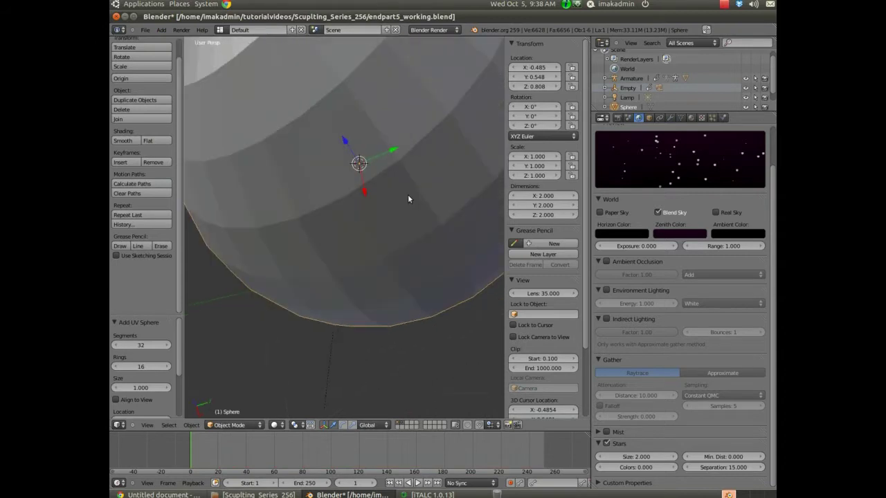
scroll(411, 196, down, 5)
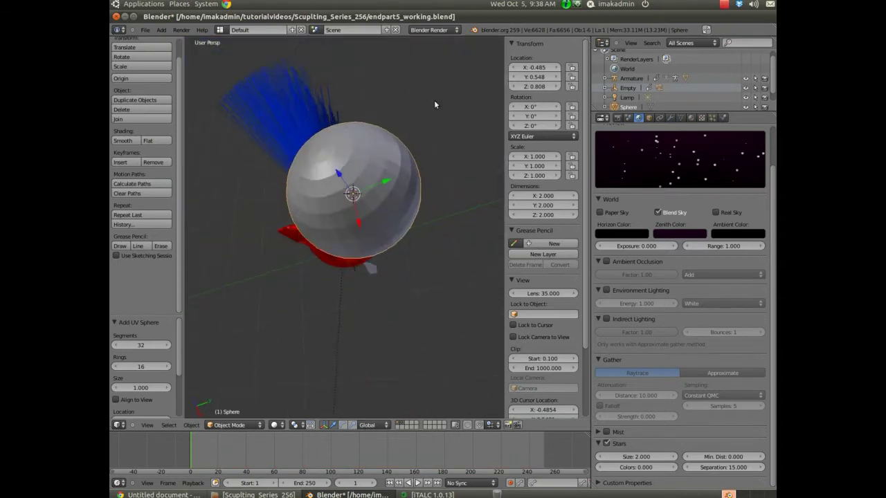
key(s)
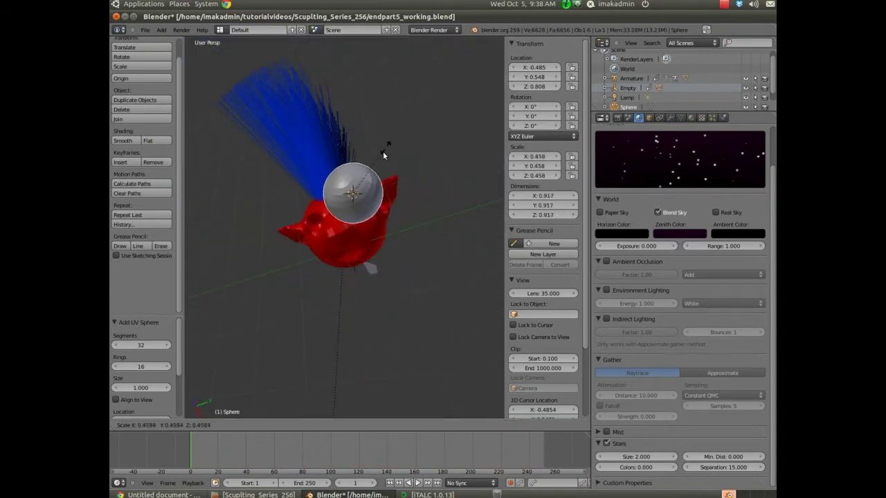
click(365, 174)
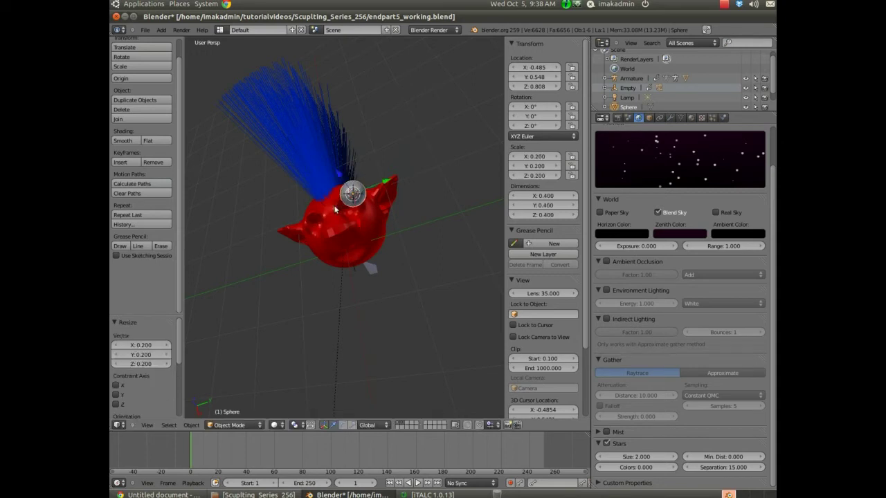
- Rotate the sphere about 52° around the global Y axis so its pole faces forward from the face
scroll(340, 184, up, 5)
middle_drag(340, 184, 408, 137)
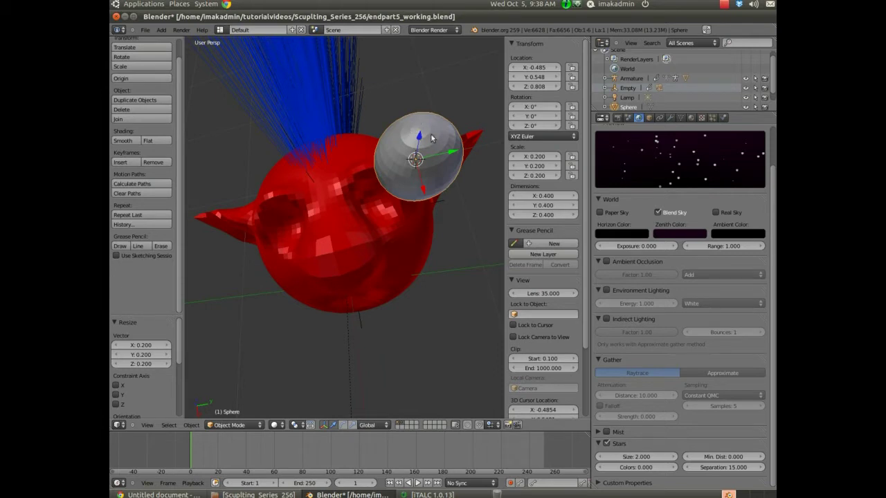
middle_drag(414, 134, 397, 171)
middle_drag(465, 193, 458, 170)
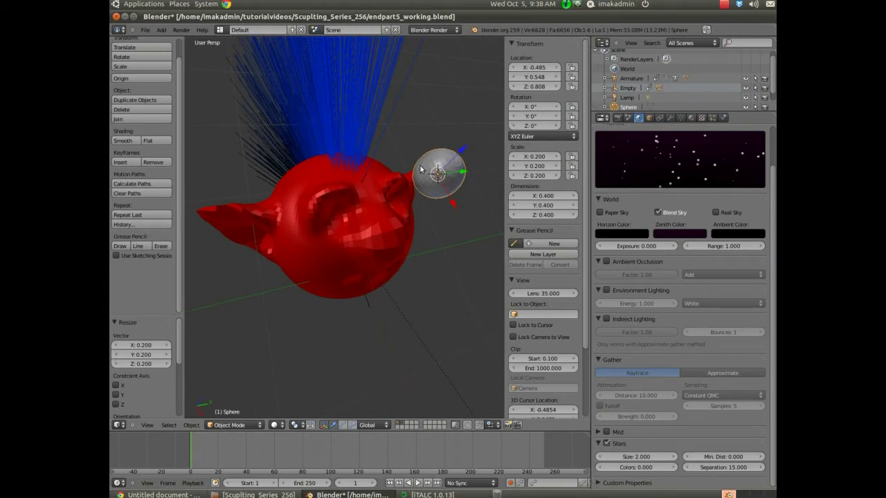
key(r)
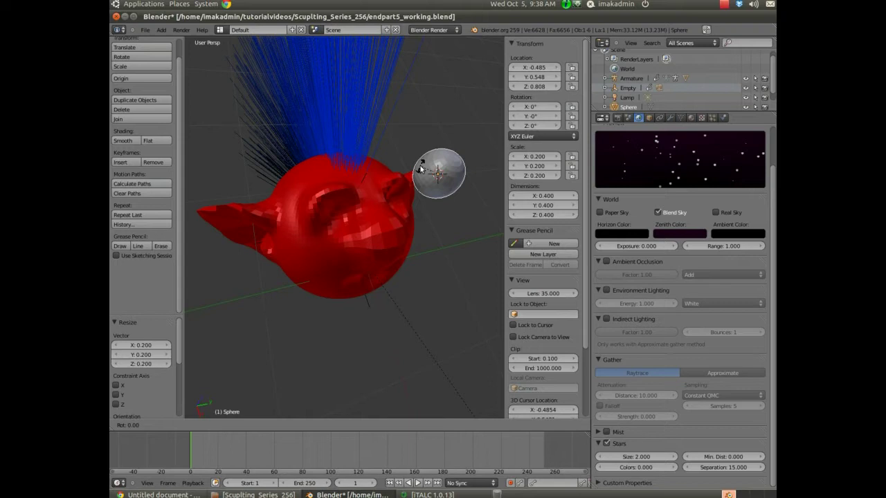
key(y)
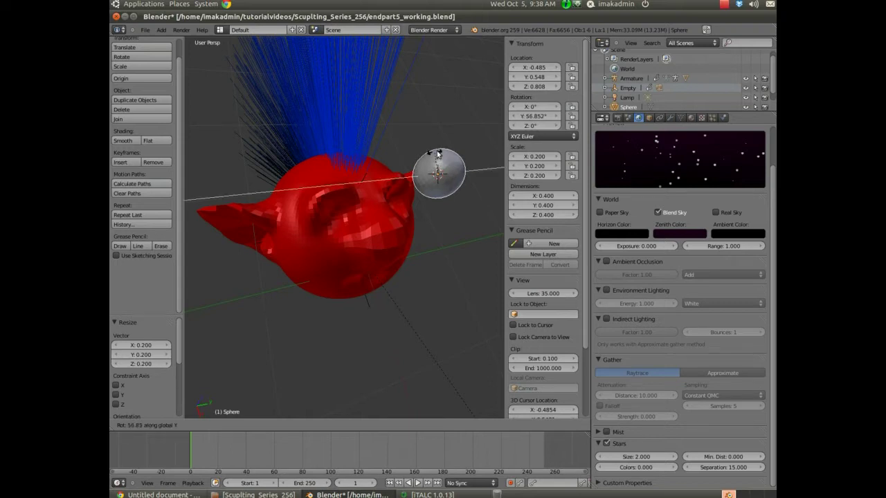
click(439, 166)
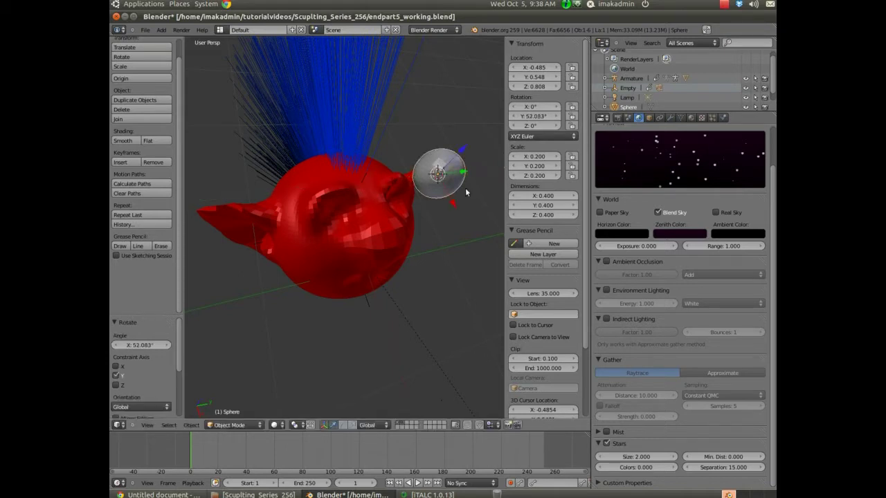
- Move the sphere freely across the face to the opposite eye socket, about 0.3 in X and -0.79 in Y
middle_drag(468, 192, 430, 205)
middle_drag(297, 227, 260, 222)
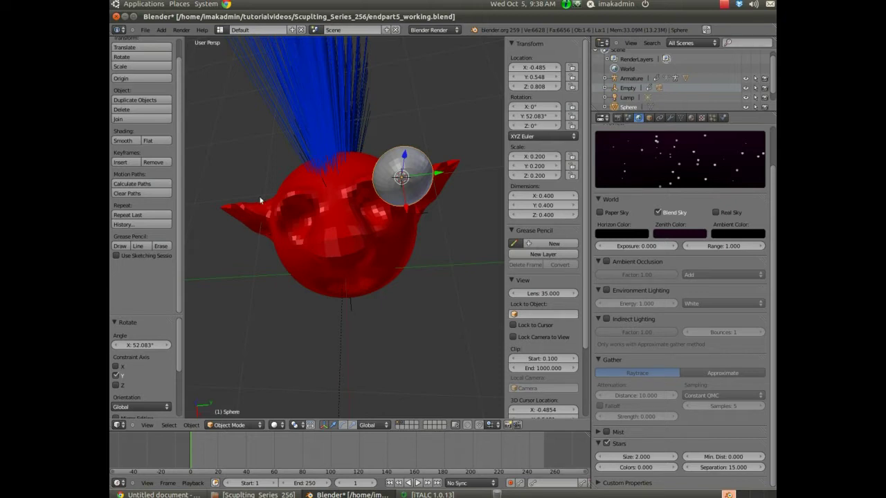
key(g)
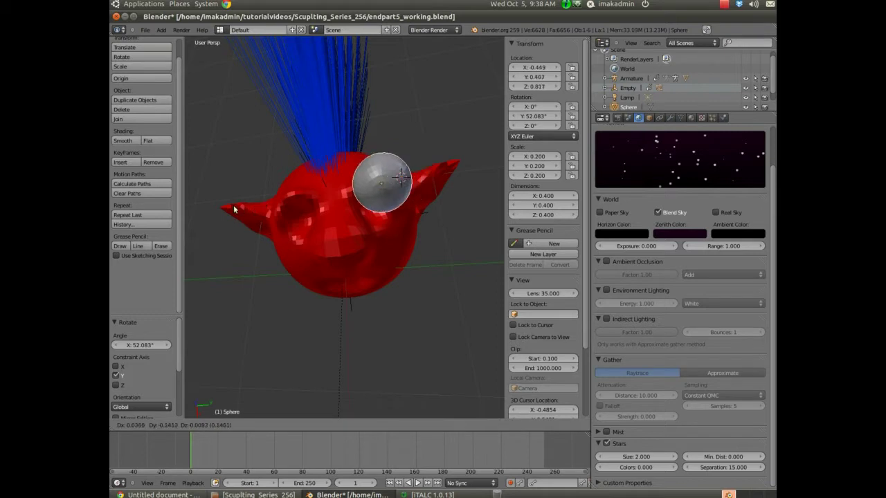
click(153, 254)
- Move the sphere about -0.135 along X and about -0.279 along Z, toward the eye socket
middle_drag(240, 270, 396, 308)
key(g)
key(x)
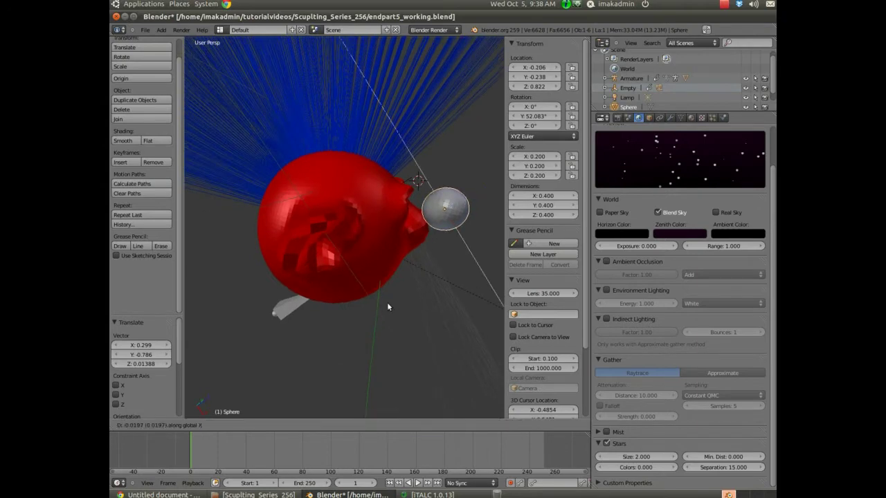
click(370, 299)
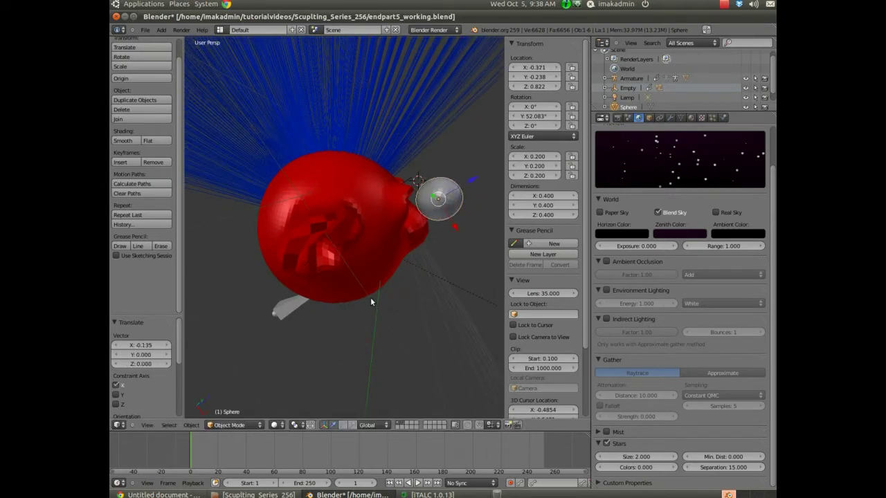
key(g)
key(z)
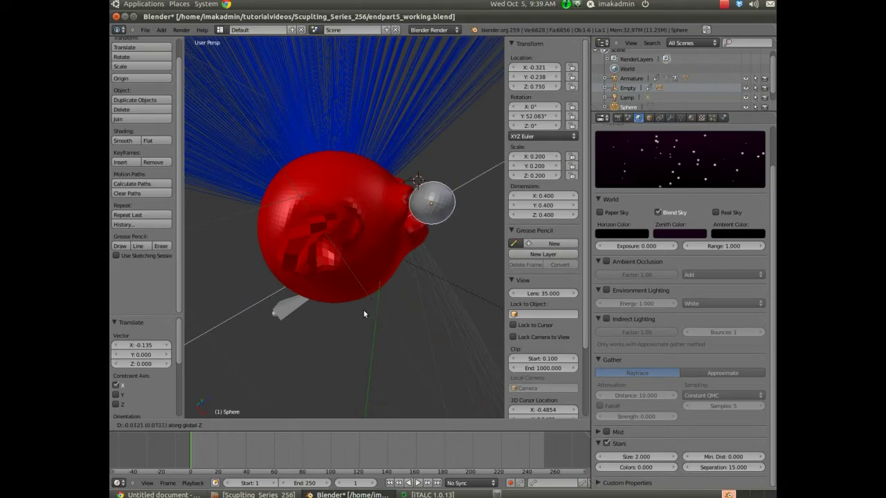
click(346, 320)
- Scale the eye sphere down to about 0.16 and rotate it about -24.4° around the global Y axis
middle_drag(347, 320, 390, 224)
key(s)
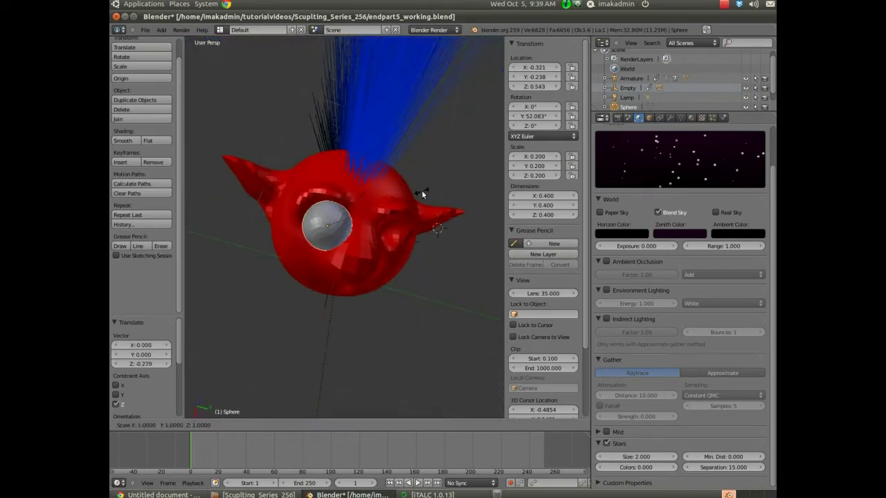
click(404, 202)
middle_drag(432, 250, 436, 284)
key(r)
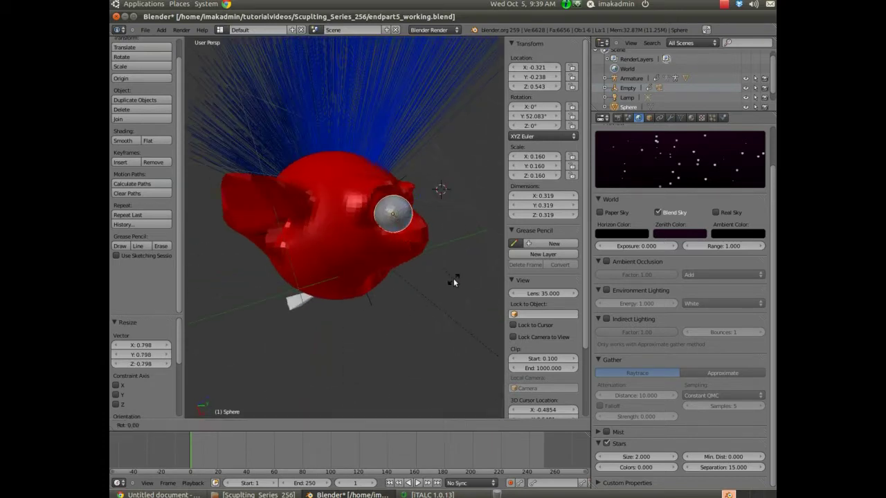
key(y)
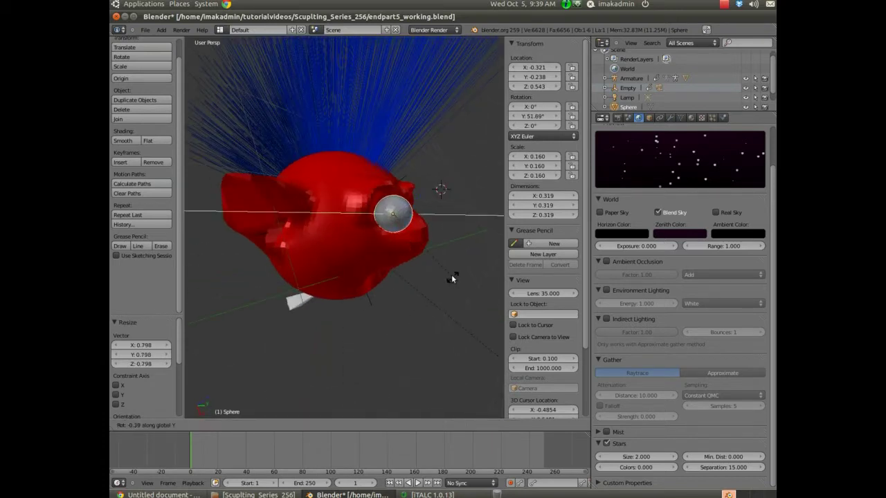
click(458, 242)
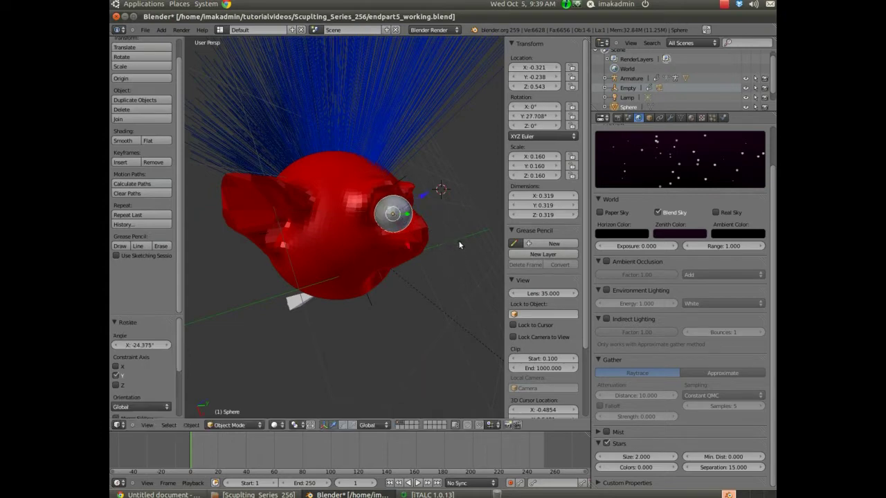
- Fit the eye sphere into the socket by moving it to about X -0.368, Y -0.313, Z 0.493
key(g)
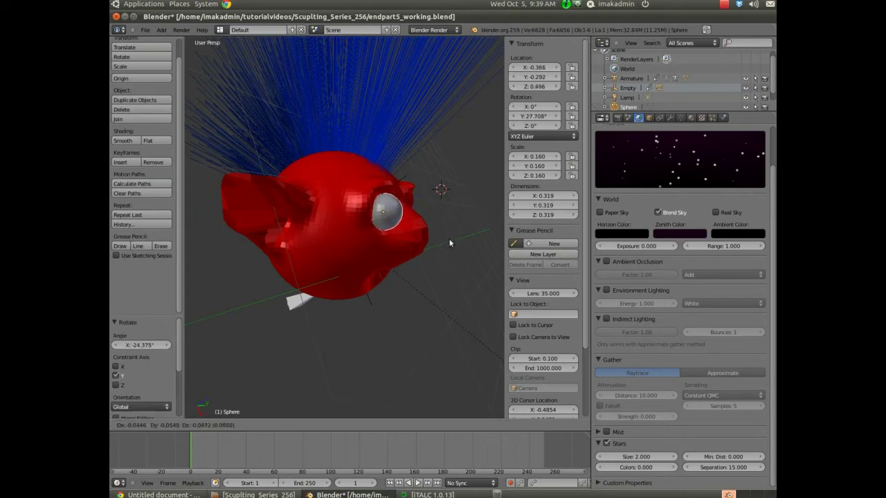
click(457, 247)
middle_drag(459, 250, 408, 253)
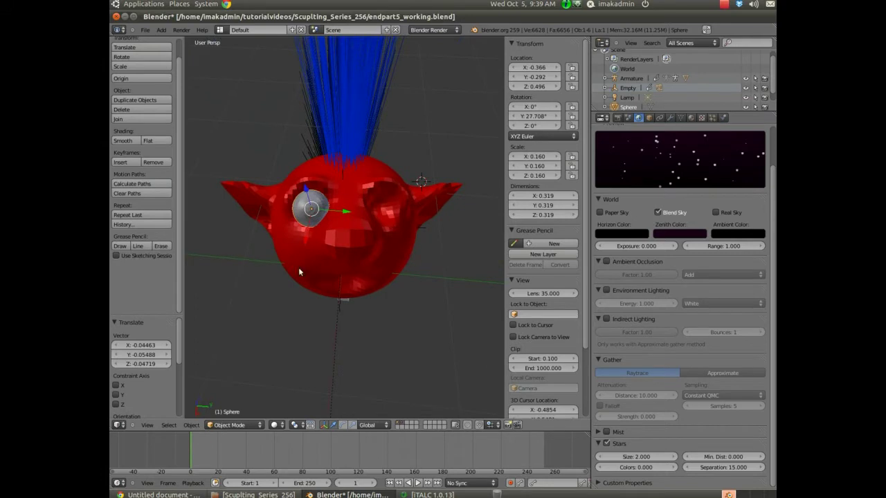
scroll(304, 216, up, 2)
middle_drag(304, 216, 328, 237)
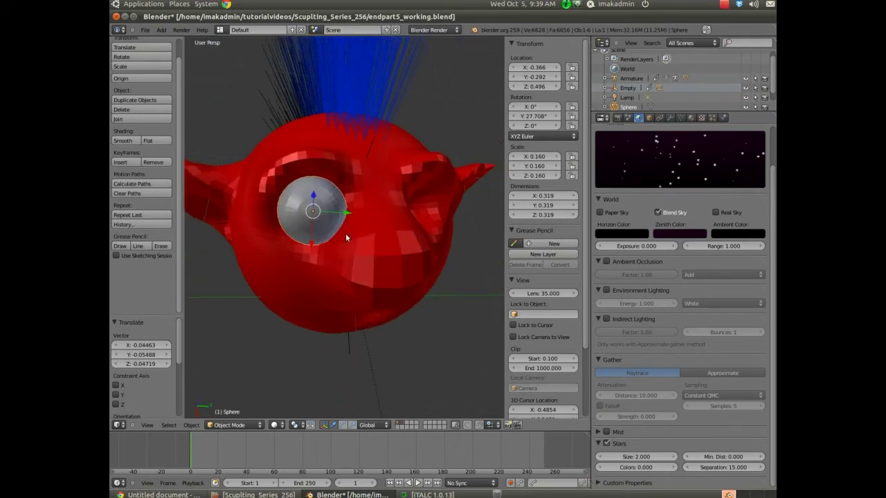
key(g)
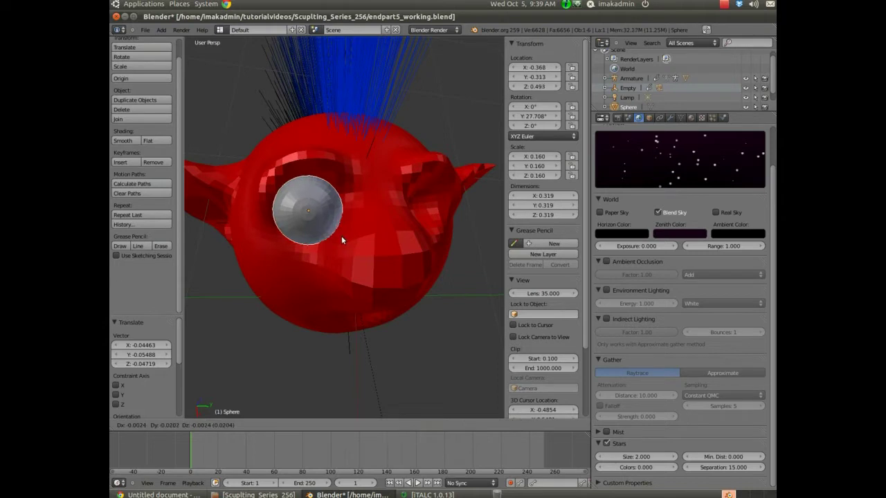
click(340, 237)
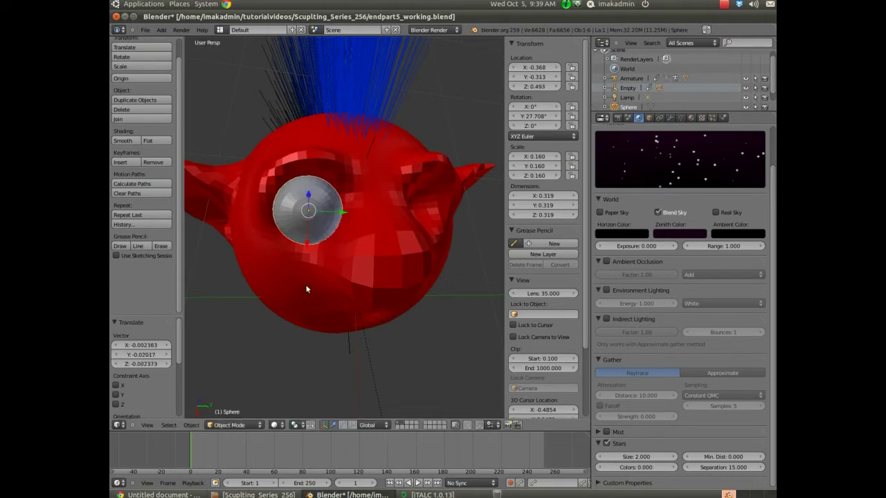
- Enter Edit Mode on the eye sphere, switch to face selection and deselect all its faces
key(Tab)
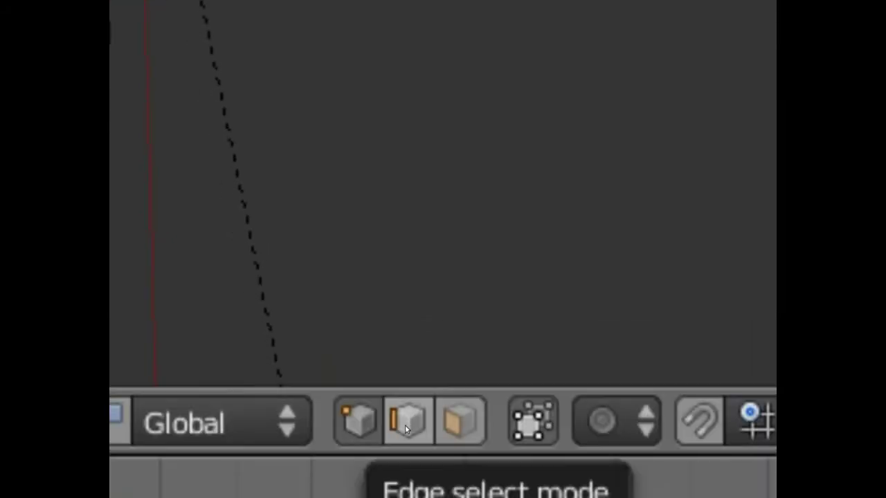
click(462, 424)
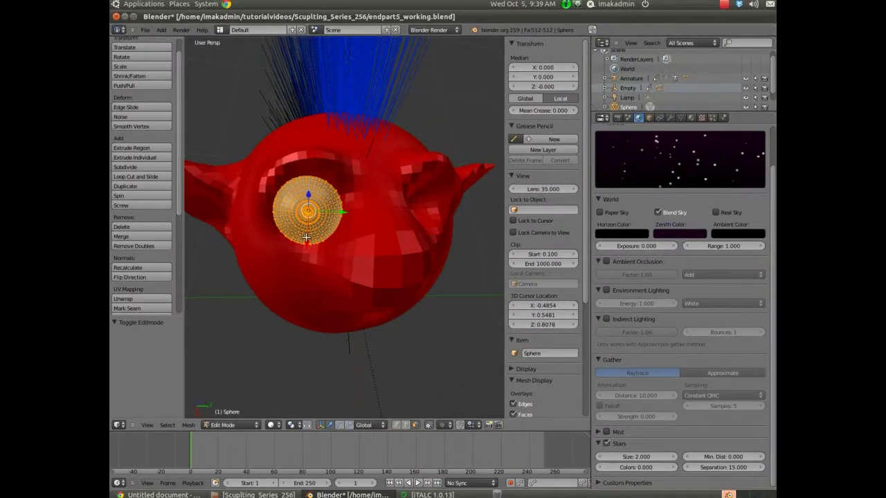
key(a)
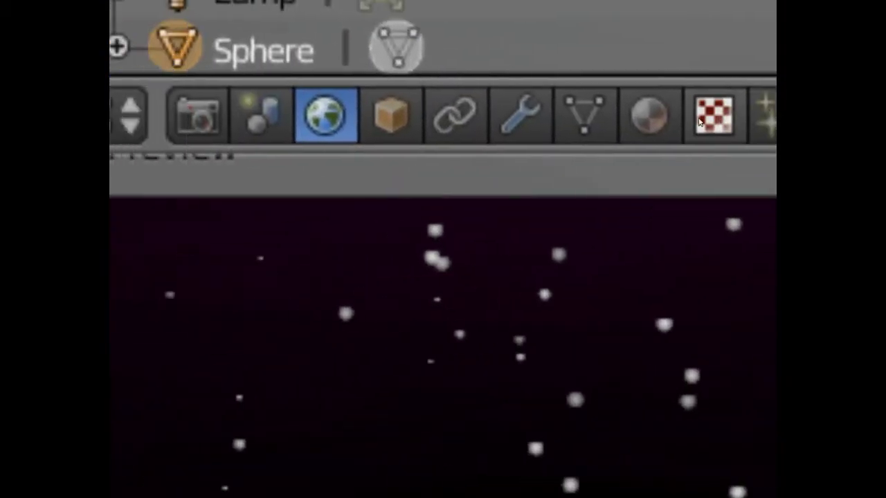
- Add an empty material slot to the eye sphere
click(690, 121)
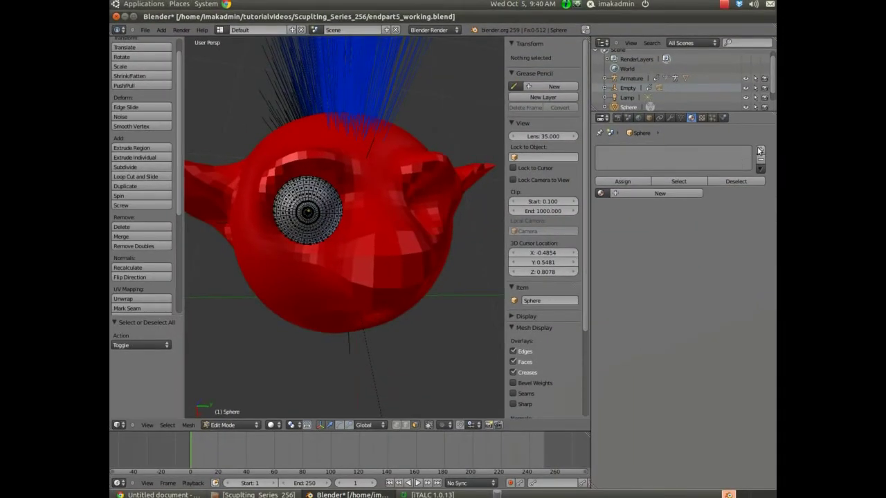
click(794, 164)
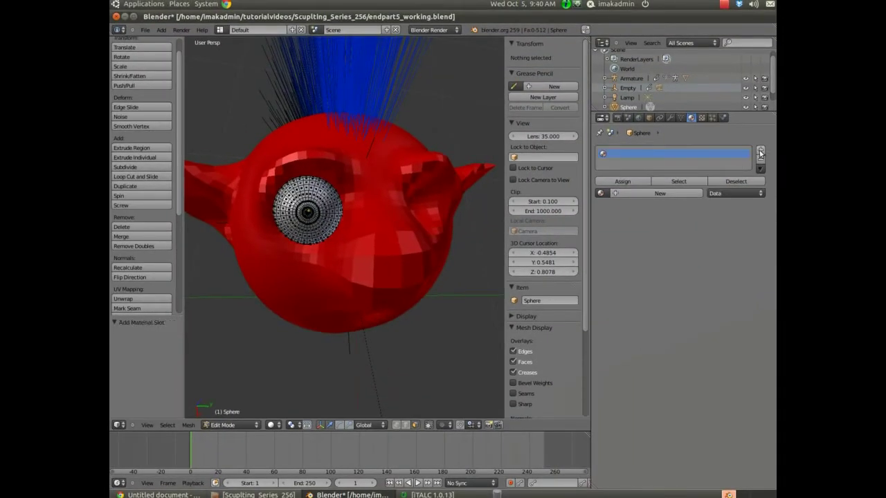
- Create a new material in the eye sphere's empty slot and set its diffuse color to bright green
click(626, 193)
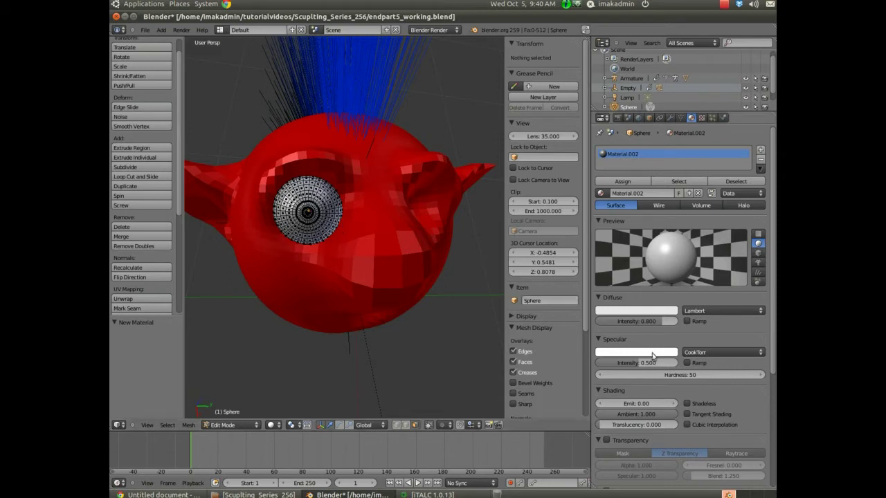
click(636, 312)
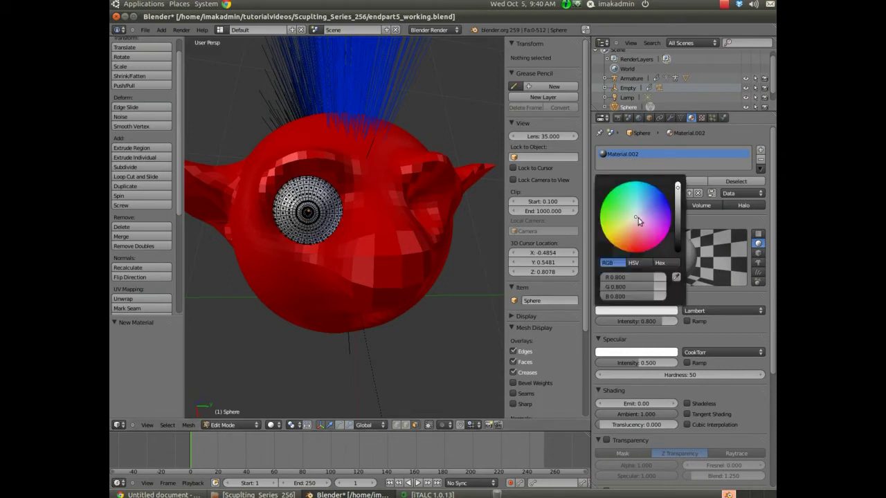
drag(638, 219, 579, 200)
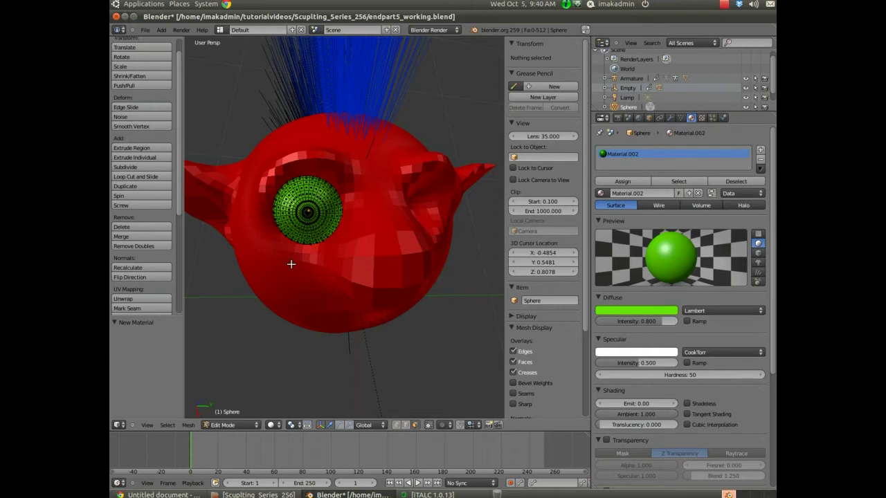
- Circle-select the front faces around the eye sphere's pole that form the iris area
key(c)
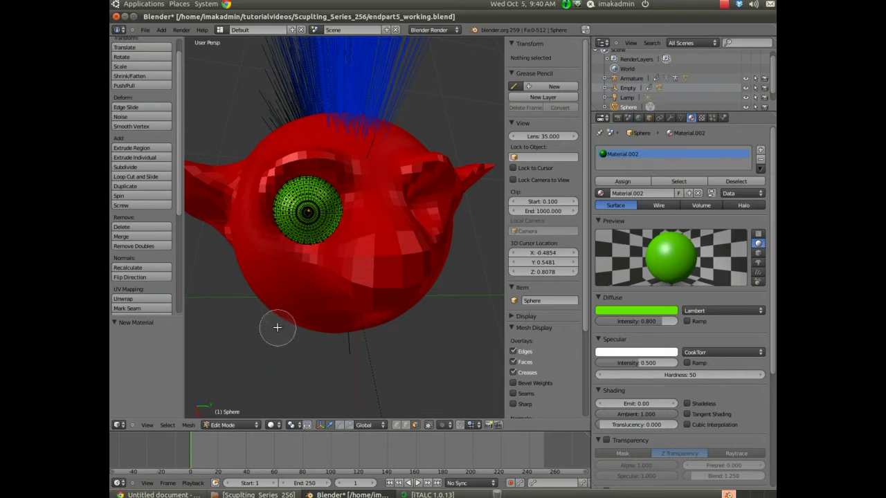
scroll(276, 327, down, 10)
scroll(277, 327, up, 9)
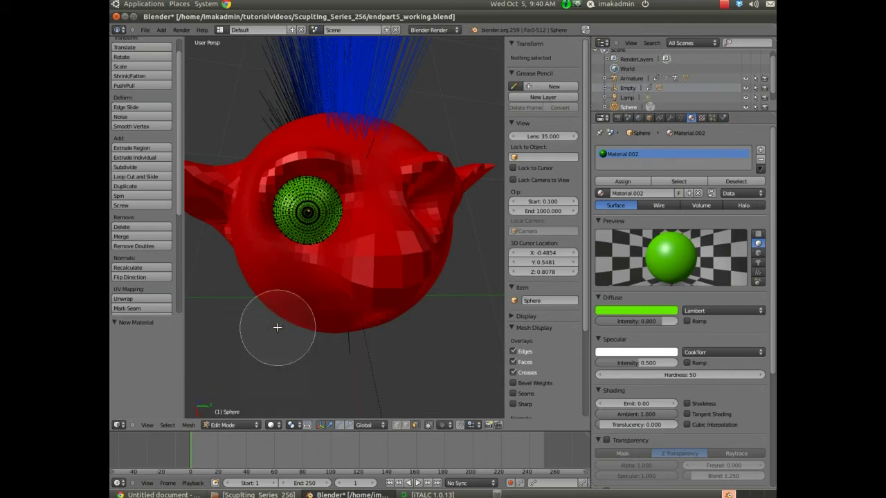
click(307, 212)
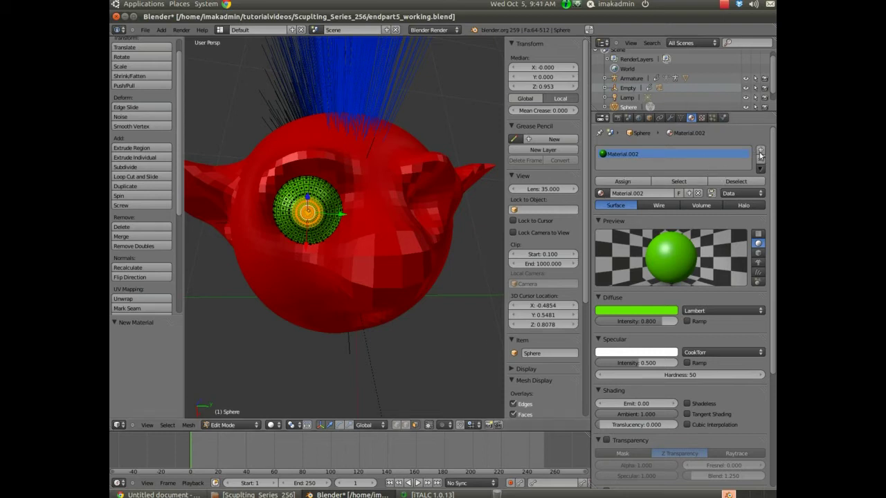
- Add a second material slot with a new material and set its diffuse color to blue
click(760, 152)
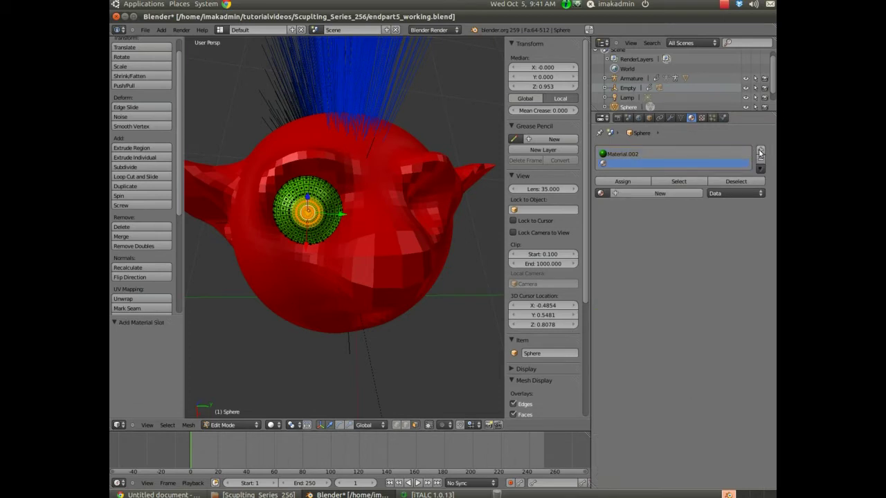
click(651, 191)
click(649, 311)
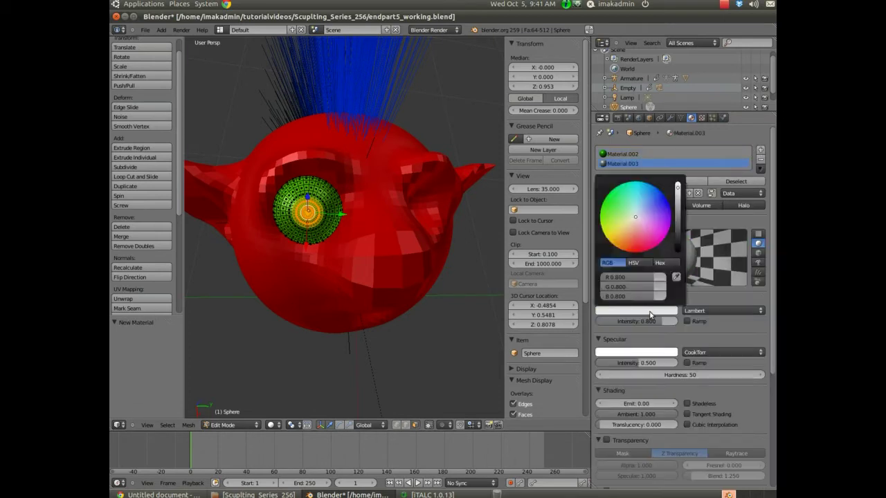
drag(636, 217, 609, 226)
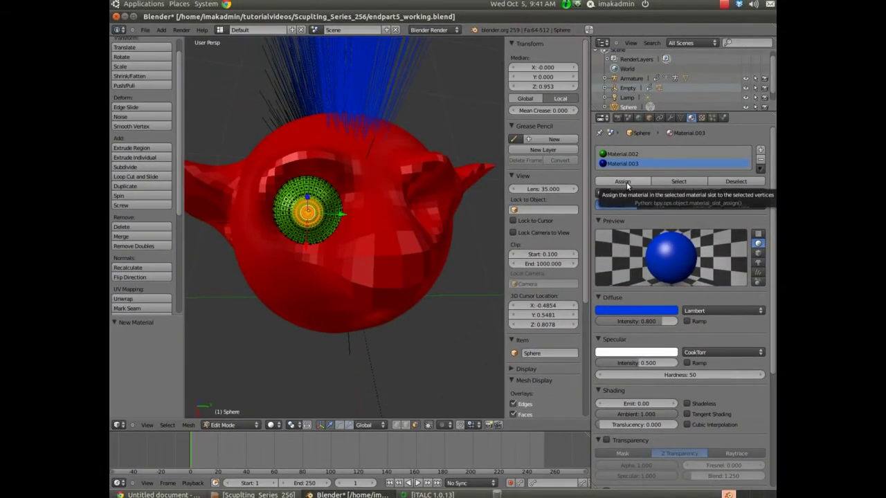
- Assign the blue material to the selected iris faces and return to Object Mode
click(626, 182)
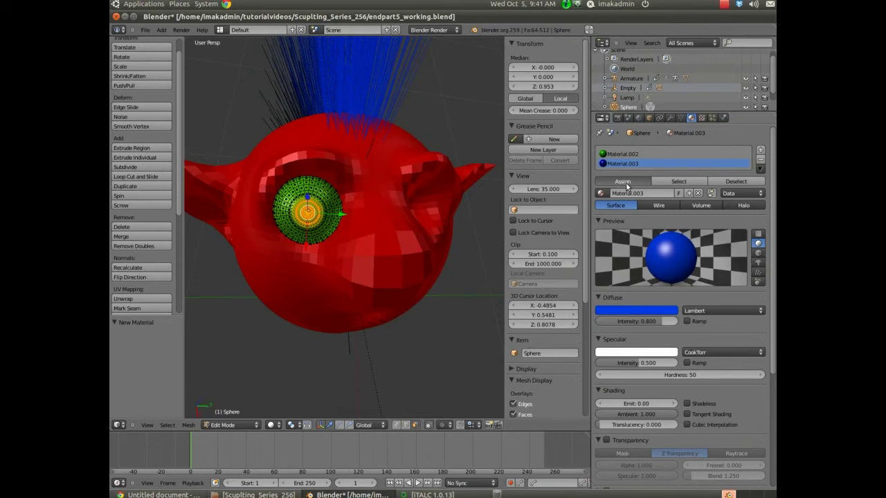
click(625, 182)
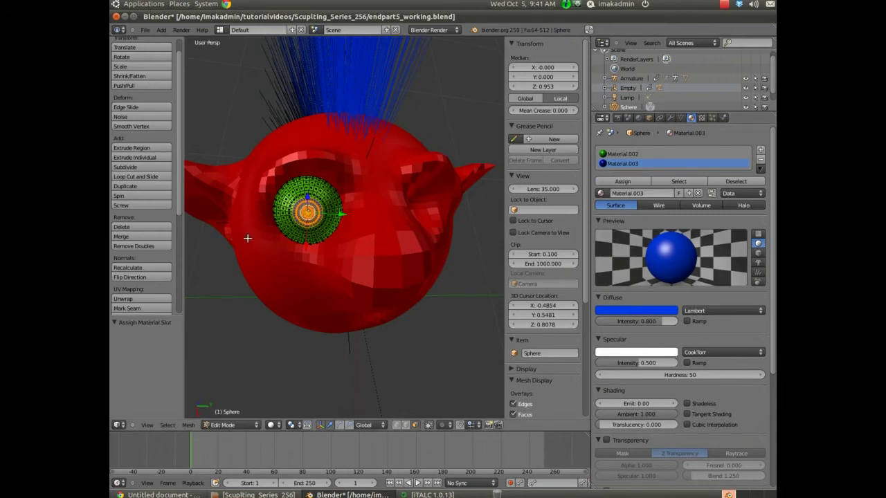
click(223, 424)
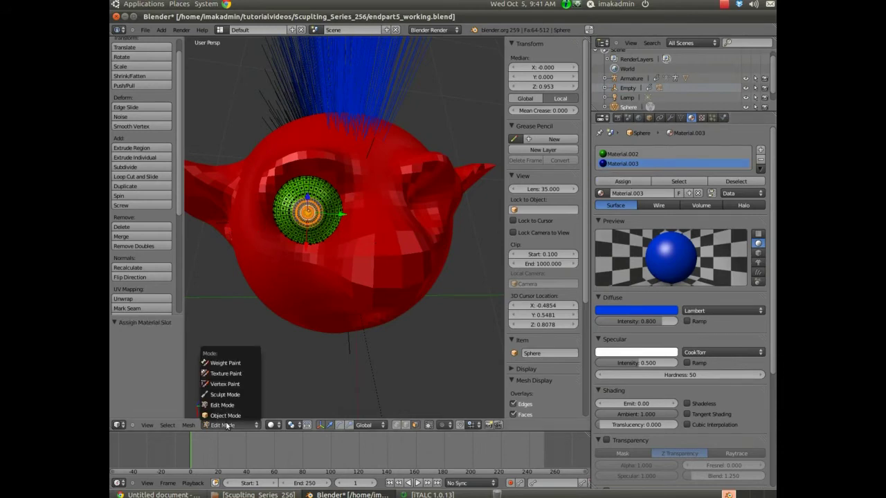
click(225, 416)
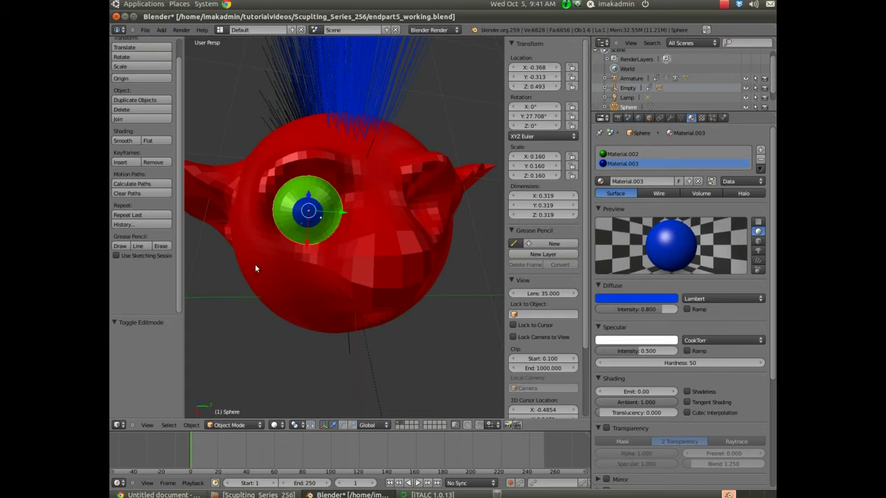
- Reopen the eye sphere in Edit Mode and select only the innermost faces around its front pole as the pupil
right_click(313, 213)
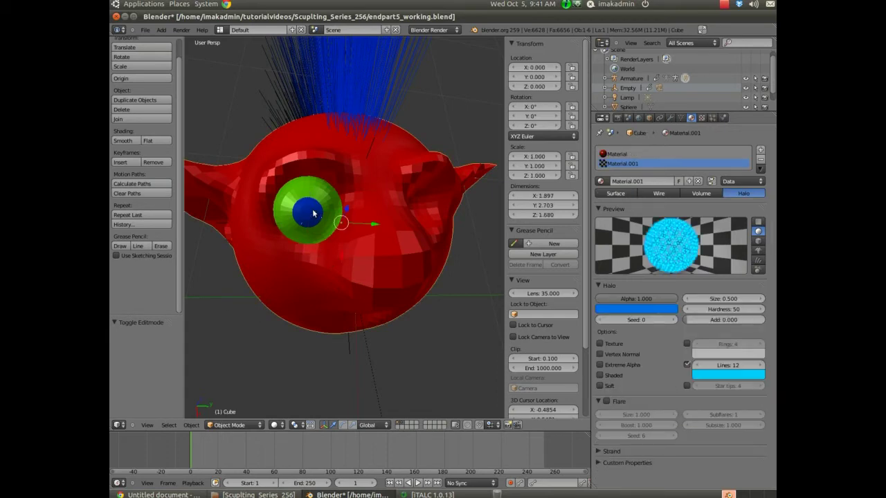
right_click(312, 211)
key(Tab)
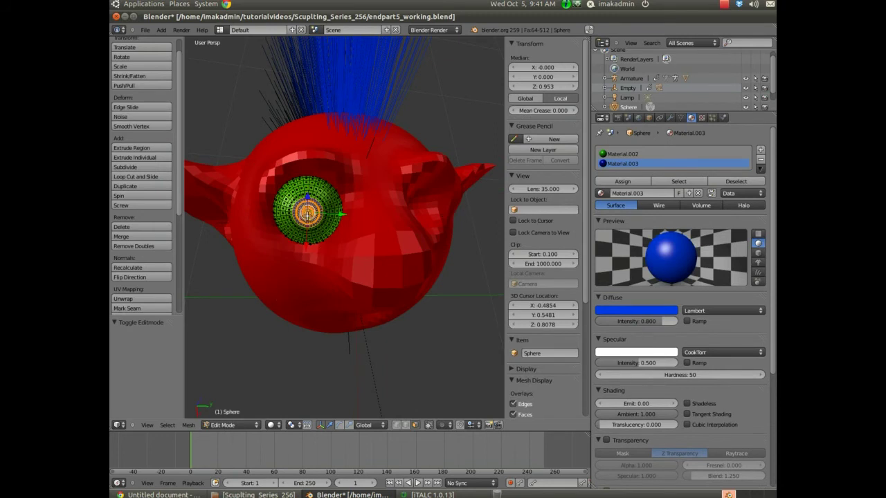
key(a)
key(a)
key(a)
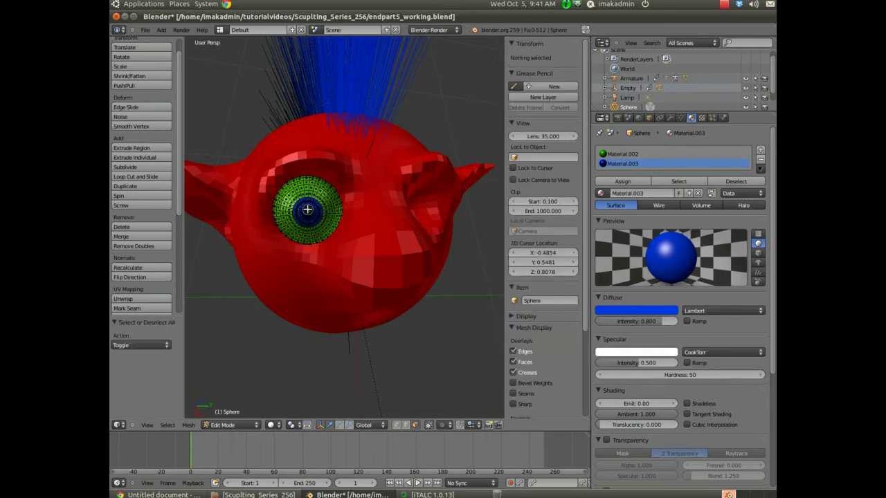
key(l)
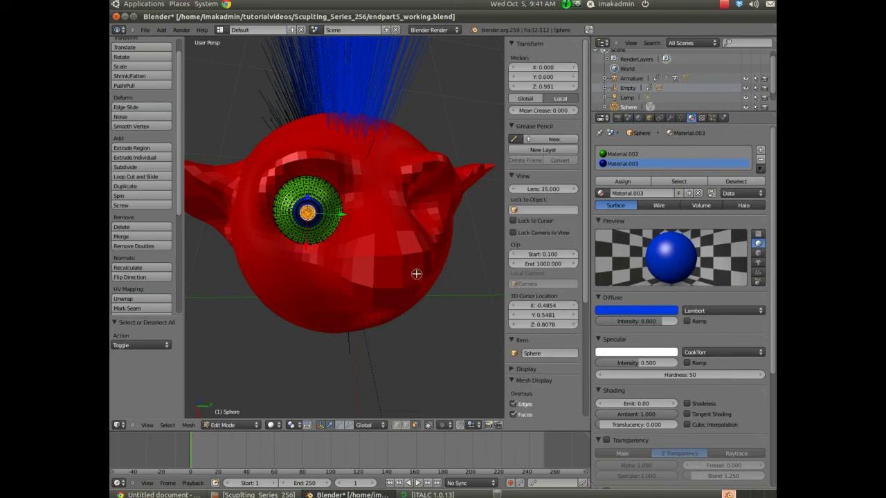
- Add a third material slot with a new material and set its diffuse color to crimson red
click(760, 152)
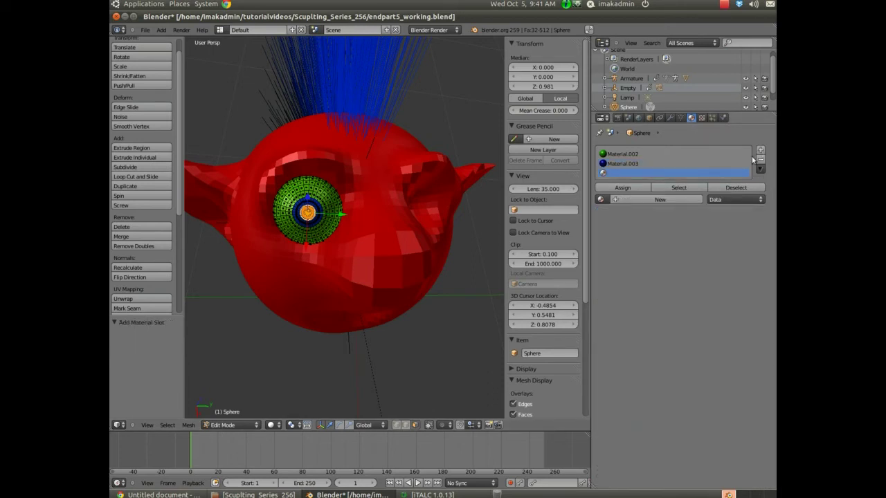
click(646, 201)
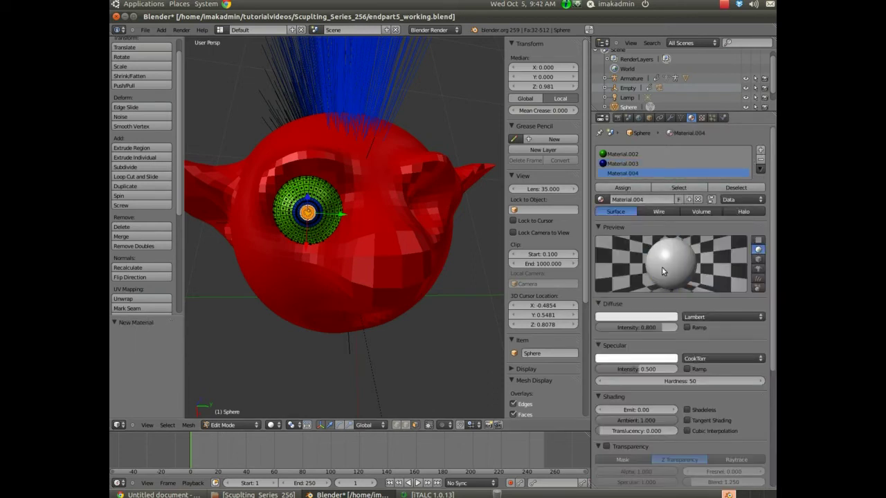
click(645, 318)
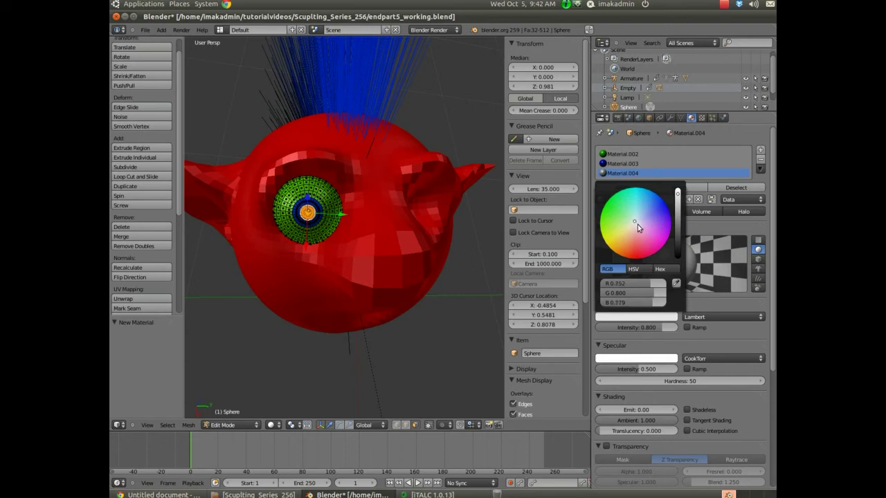
drag(638, 227, 641, 285)
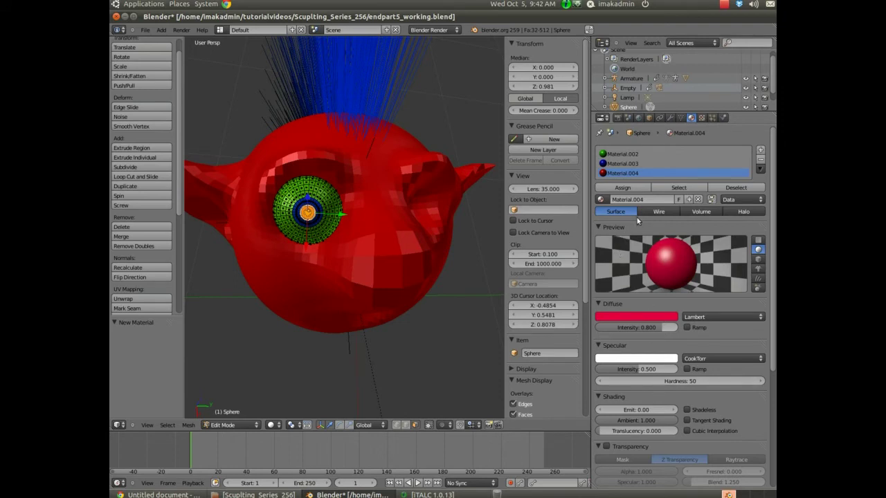
- Assign the red material to the selected pupil faces, return to Object Mode and inspect the eye
click(622, 187)
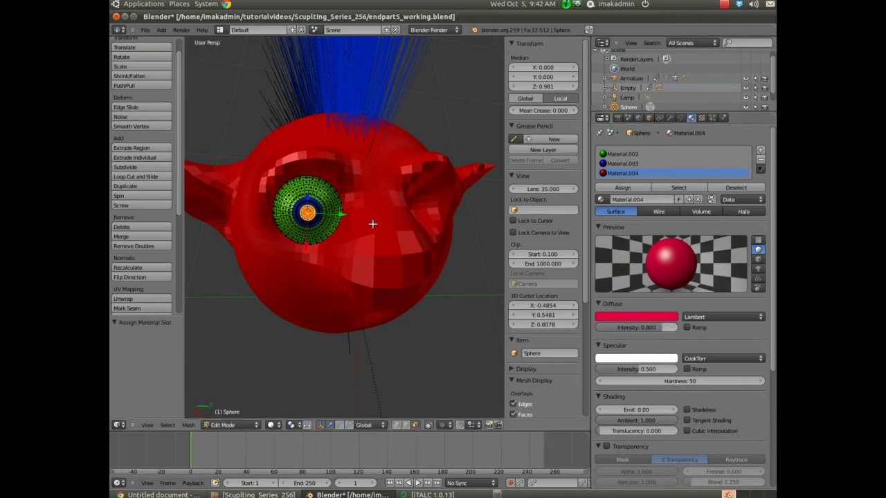
click(228, 425)
click(228, 417)
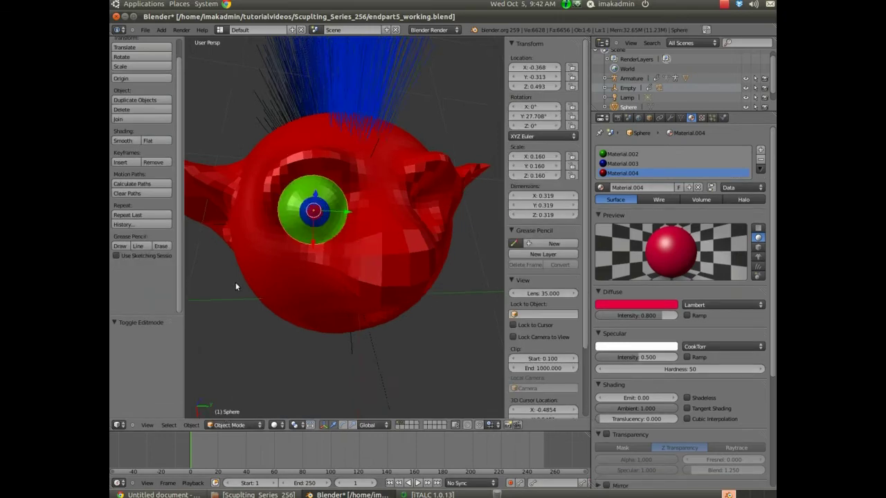
scroll(298, 261, up, 5)
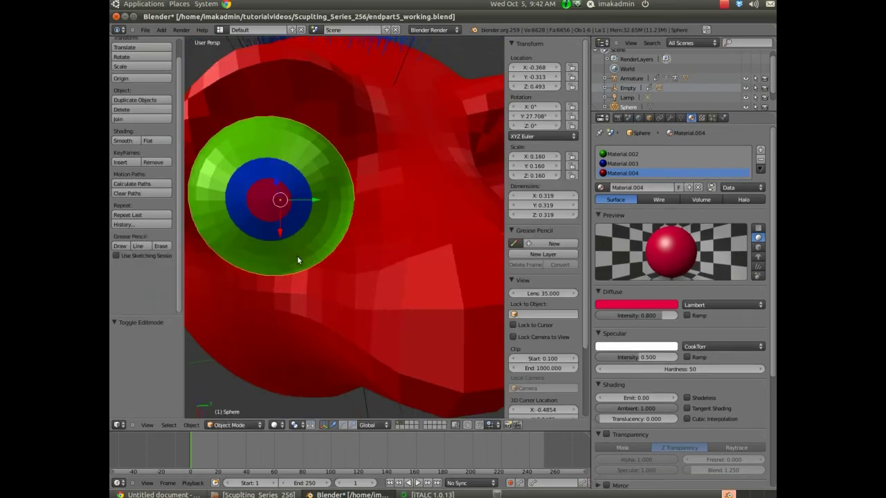
scroll(299, 259, down, 5)
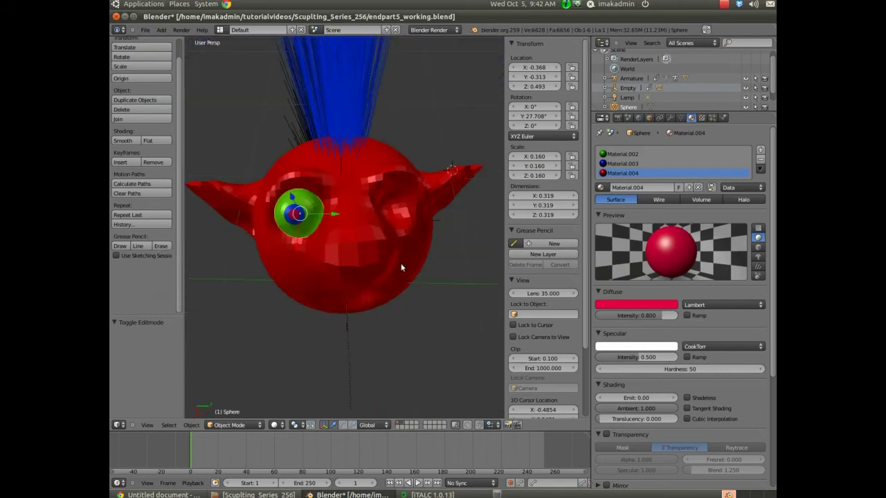
middle_drag(402, 268, 389, 273)
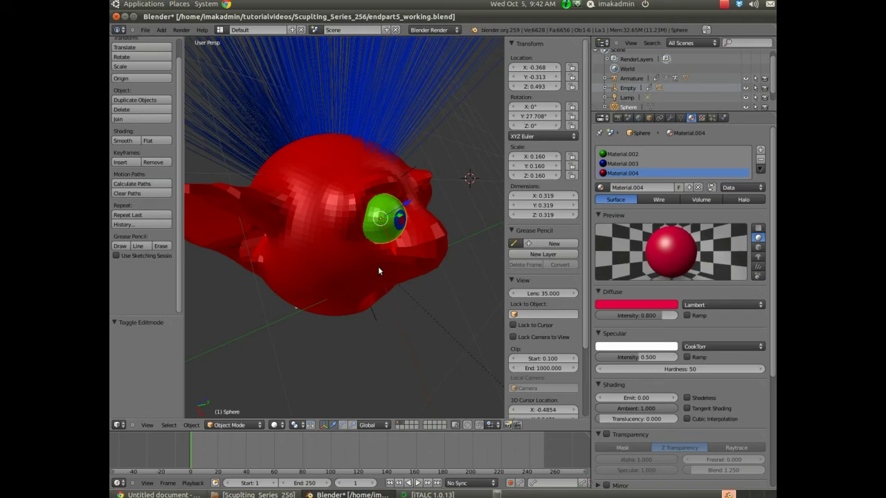
- Parent the eye sphere to the head mesh using the Object parent type
right_click(323, 230)
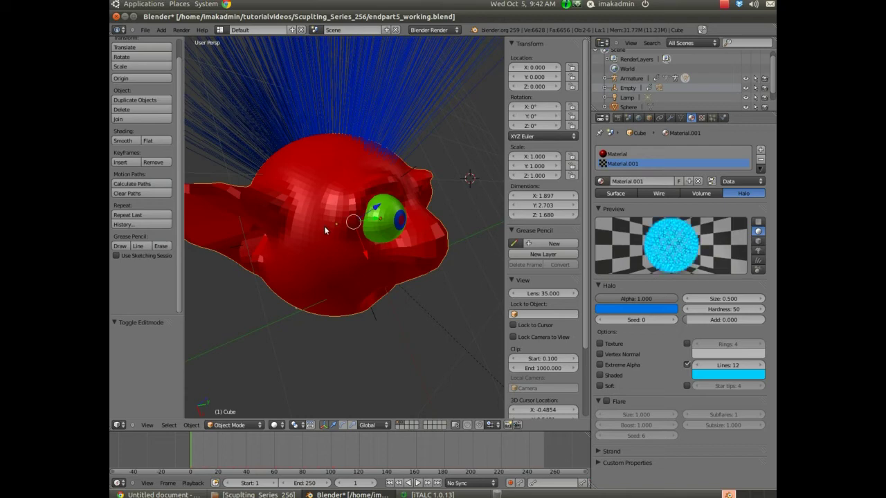
right_click(384, 226)
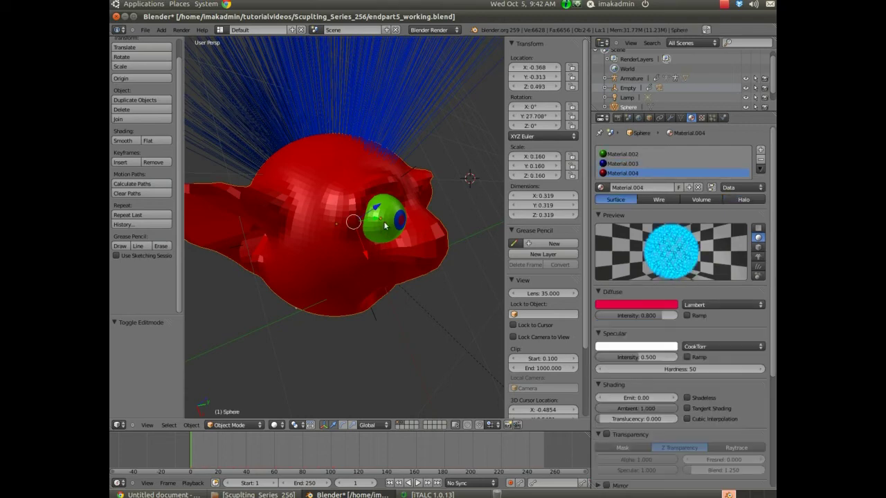
right_click(330, 204)
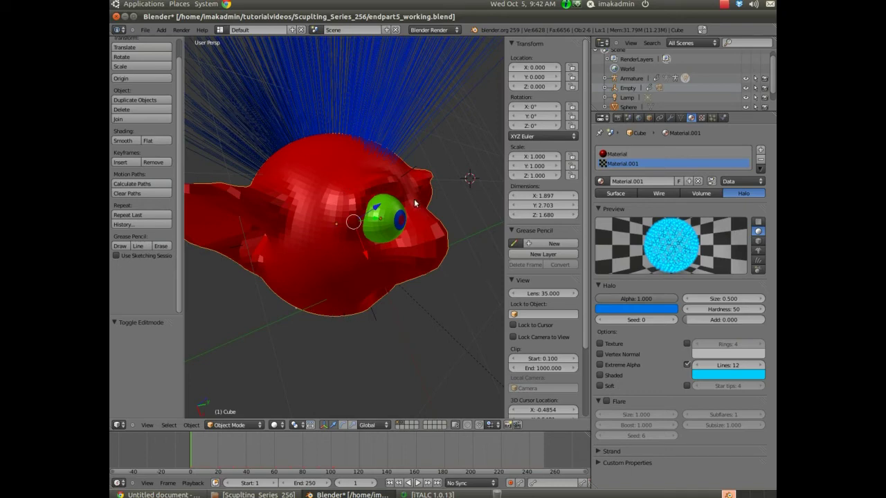
key(ctrl+p)
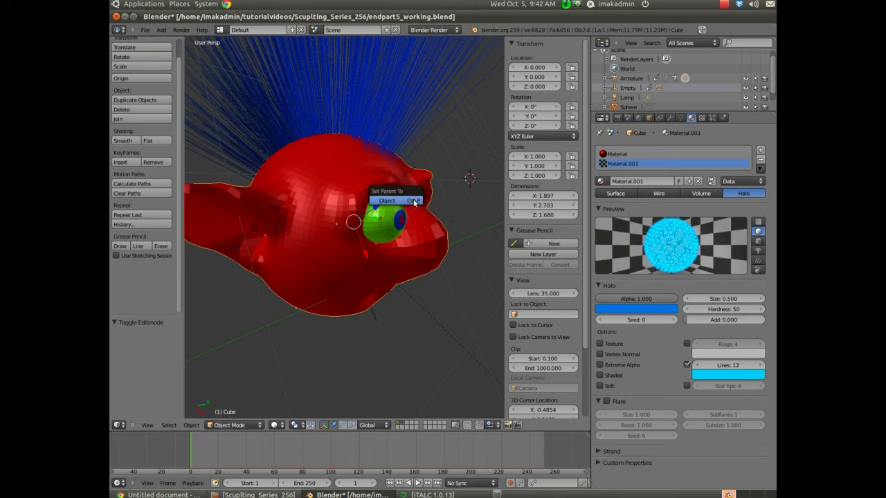
click(413, 202)
- Play the animation to check that the eye follows the head, stop it and view the face from the front
middle_drag(404, 287, 436, 249)
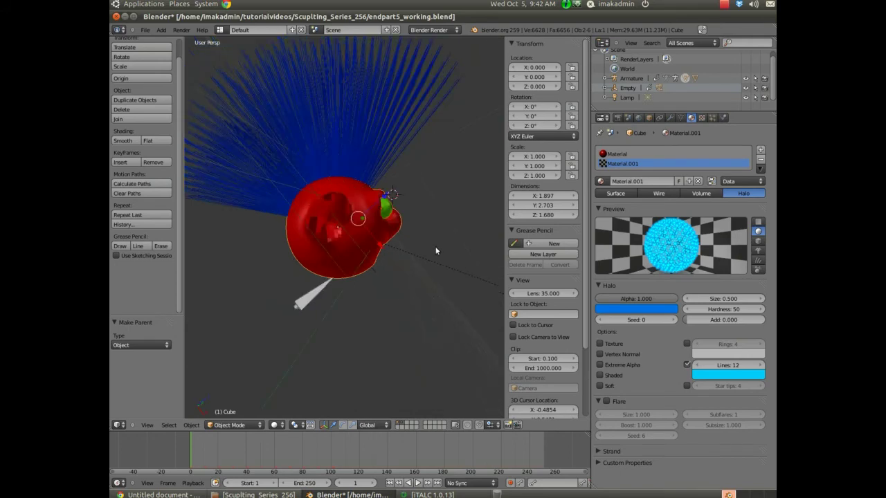
key(alt+a)
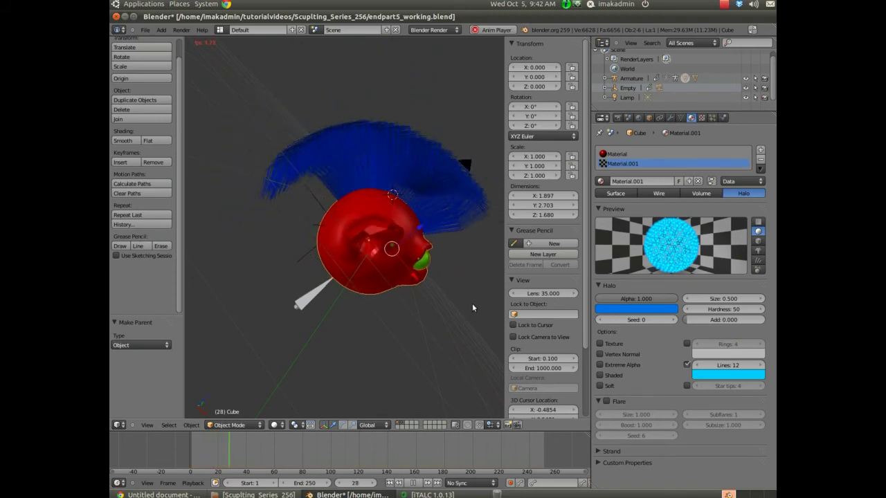
key(Escape)
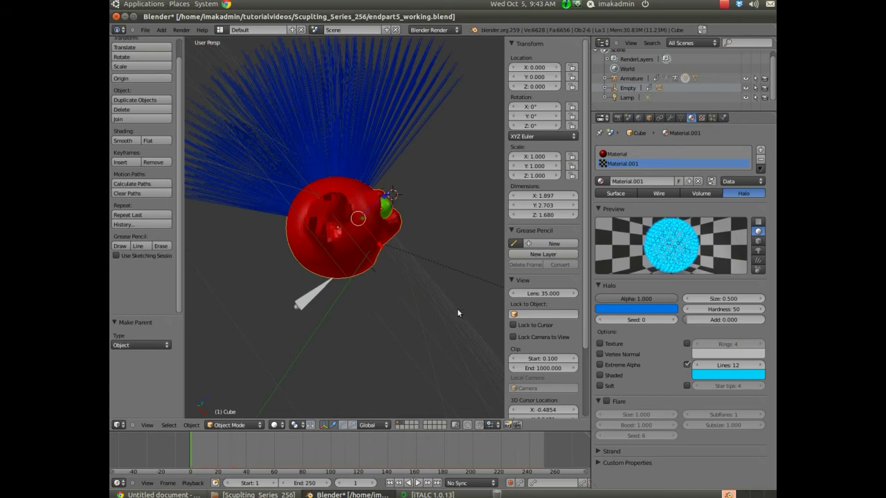
middle_drag(359, 289, 351, 256)
scroll(341, 232, up, 3)
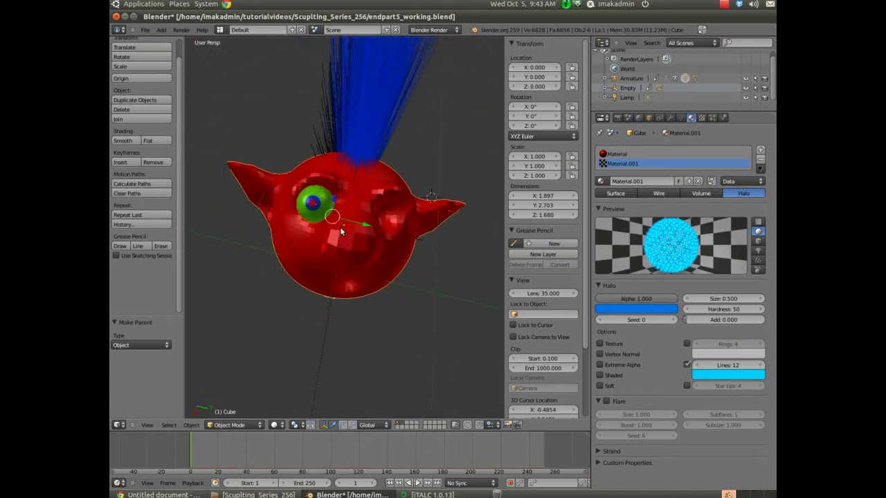
middle_drag(337, 231, 365, 239)
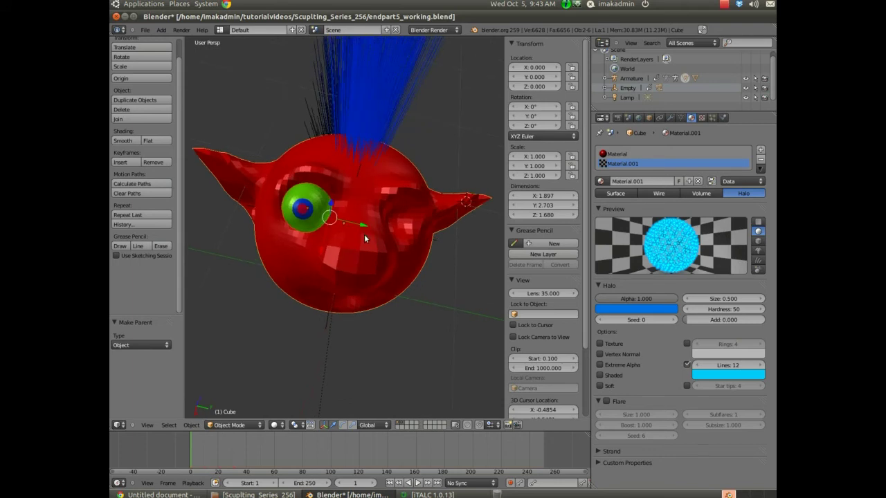
- Duplicate the eye sphere and move the copy about 0.59 along the global Y axis into the empty eye socket
right_click(322, 214)
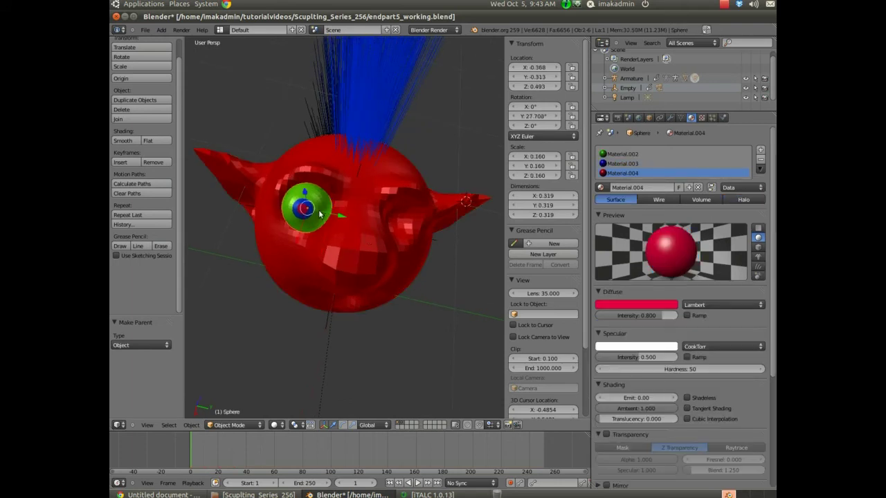
key(g)
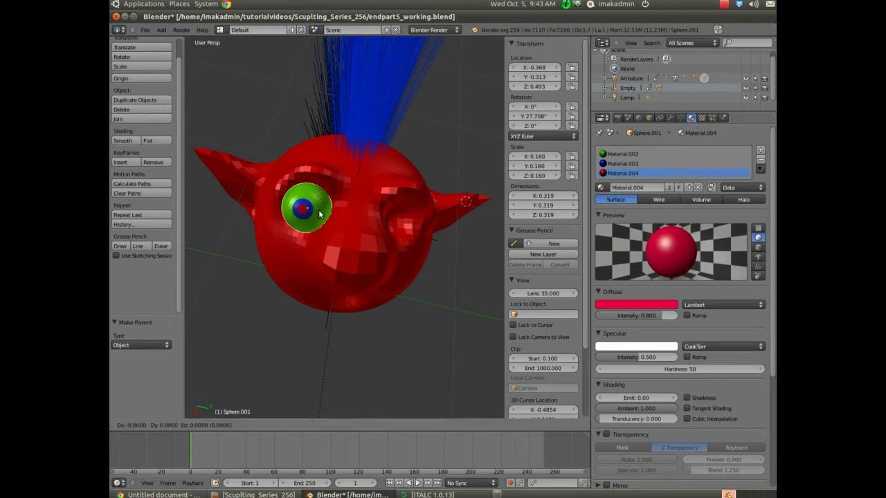
key(y)
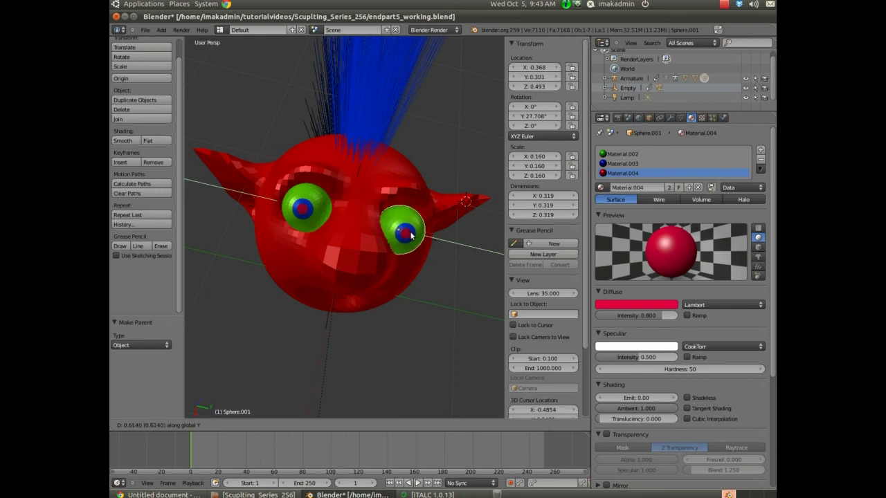
click(409, 236)
- Shift the duplicated eye slightly forward out of its socket, by about -0.062 in X, 0.023 in Y and -0.015 in Z
middle_drag(433, 258, 309, 224)
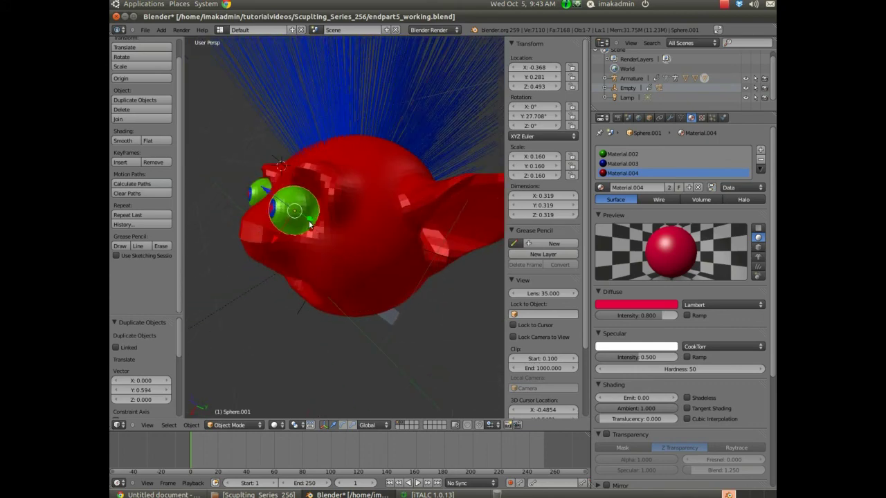
key(g)
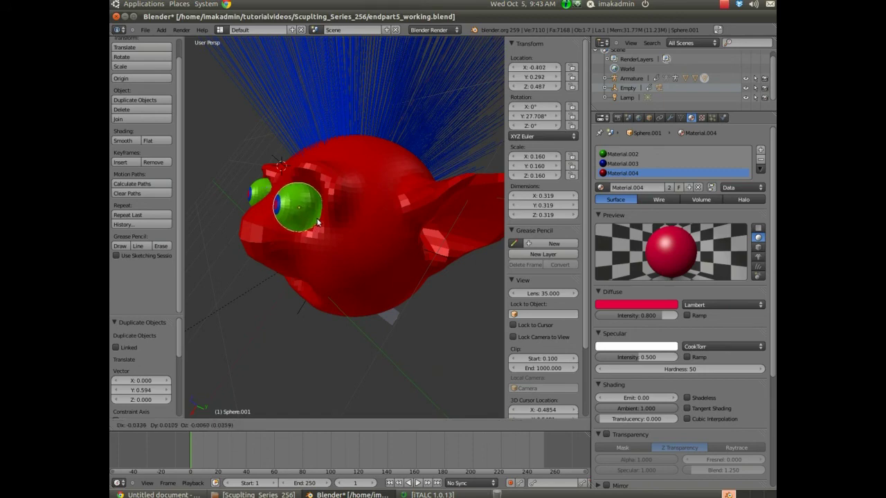
click(320, 220)
- Fine-tune the duplicated eye's position with a move of about -0.05 along global Y and a small free nudge to match the first eye
middle_drag(252, 252, 310, 277)
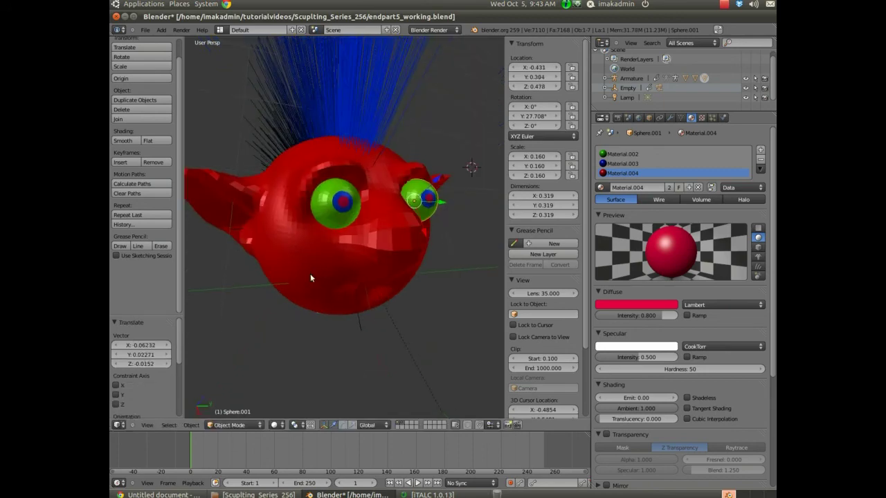
middle_drag(353, 301, 357, 314)
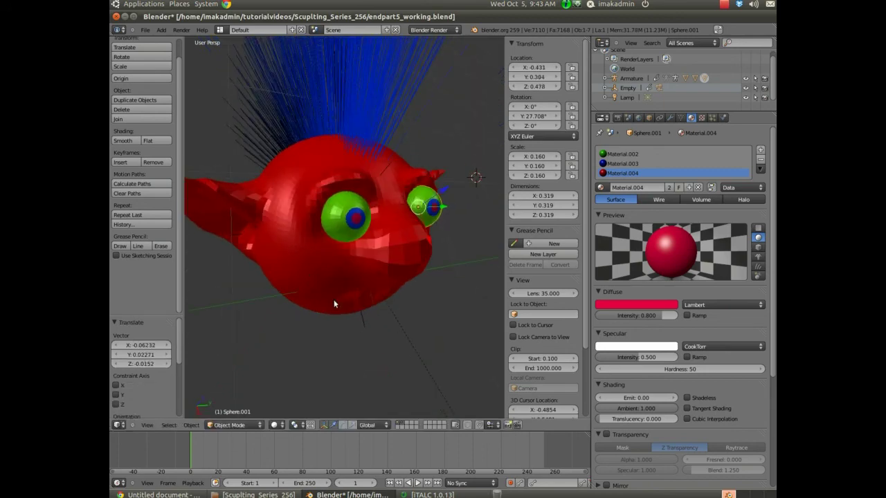
key(g)
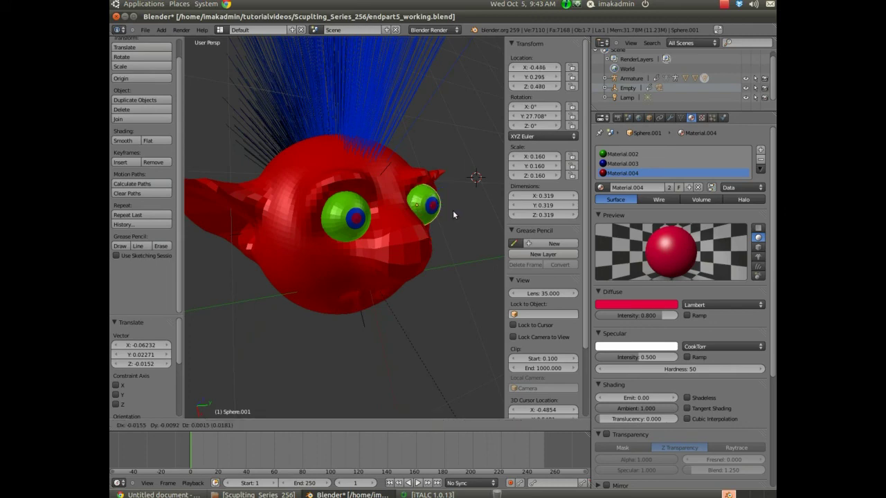
key(y)
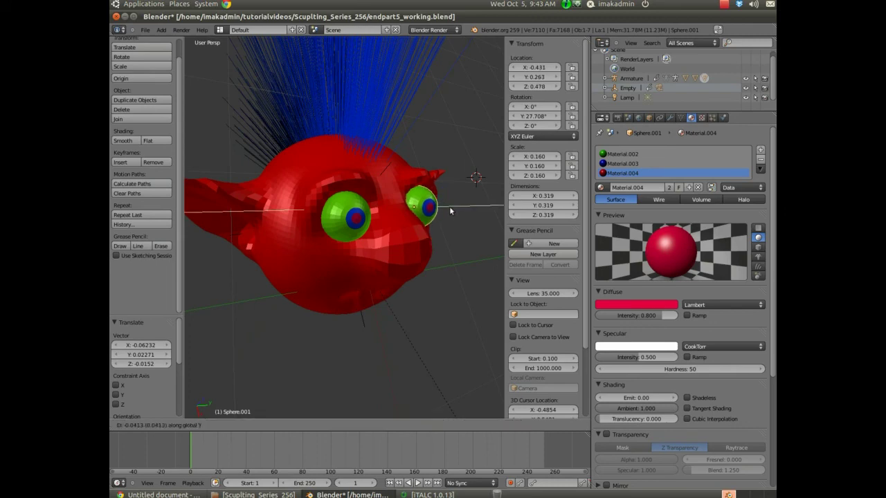
click(452, 212)
middle_drag(358, 240, 374, 220)
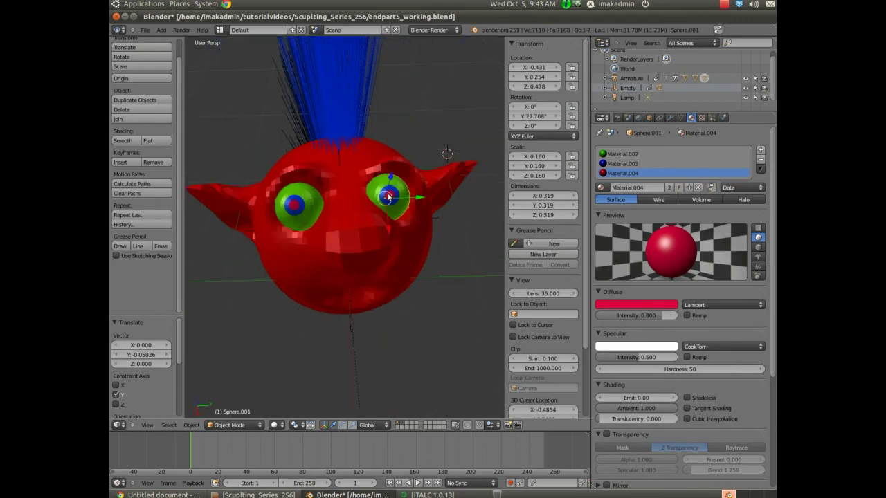
key(g)
click(391, 196)
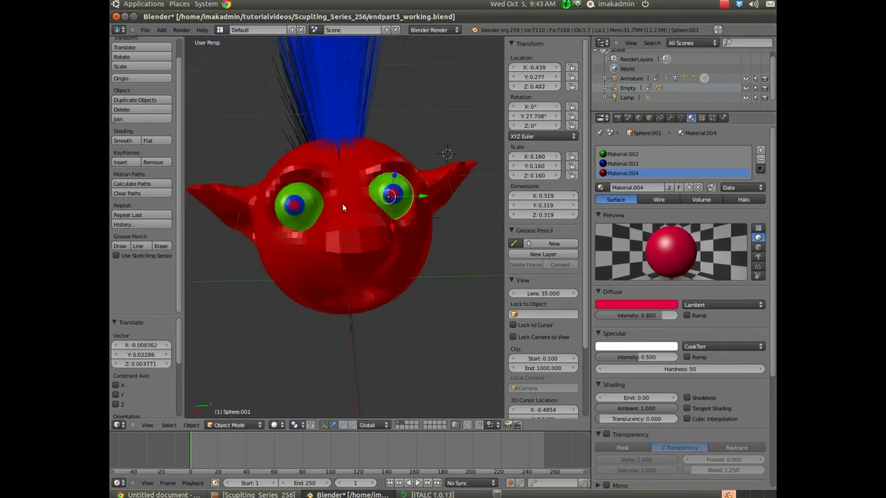
- Play the animation to check that both eyes follow the head, stop it and inspect the face from the front
middle_drag(342, 206, 357, 252)
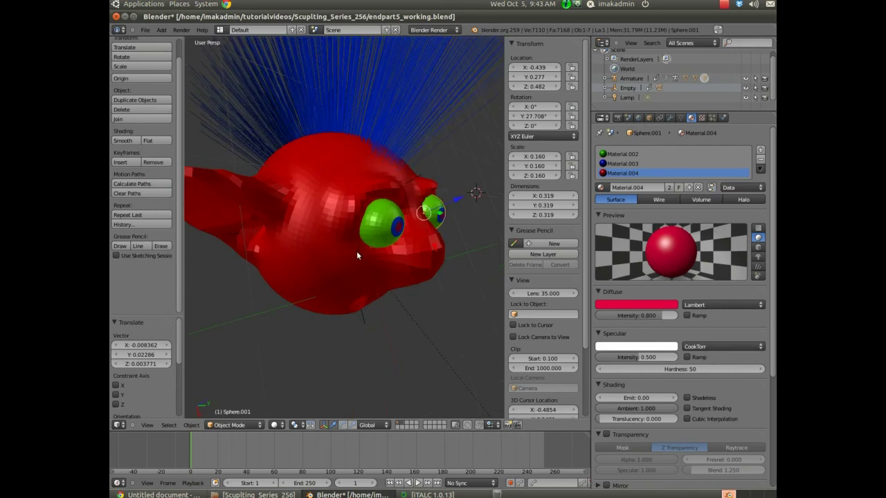
key(alt+a)
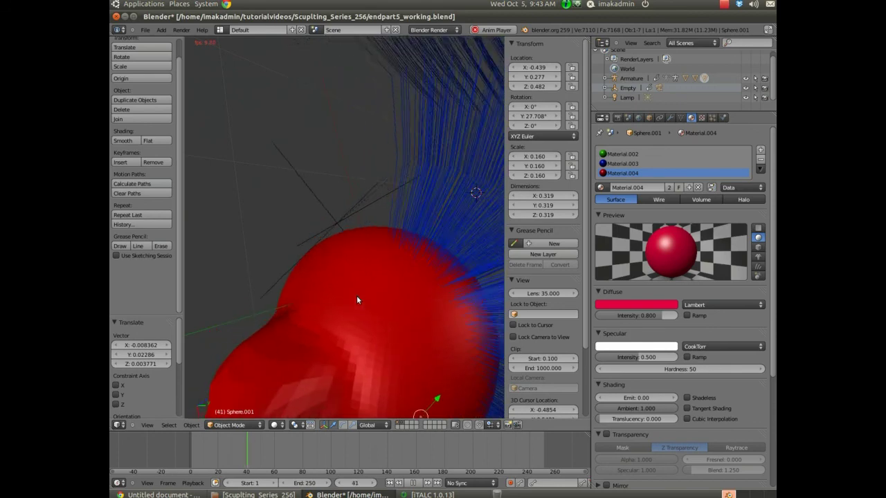
key(Escape)
middle_drag(357, 307, 256, 332)
middle_drag(258, 316, 300, 318)
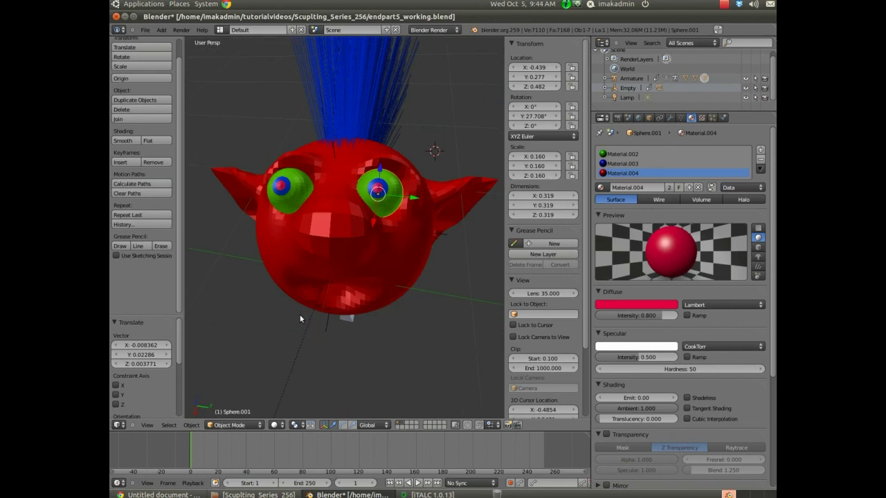